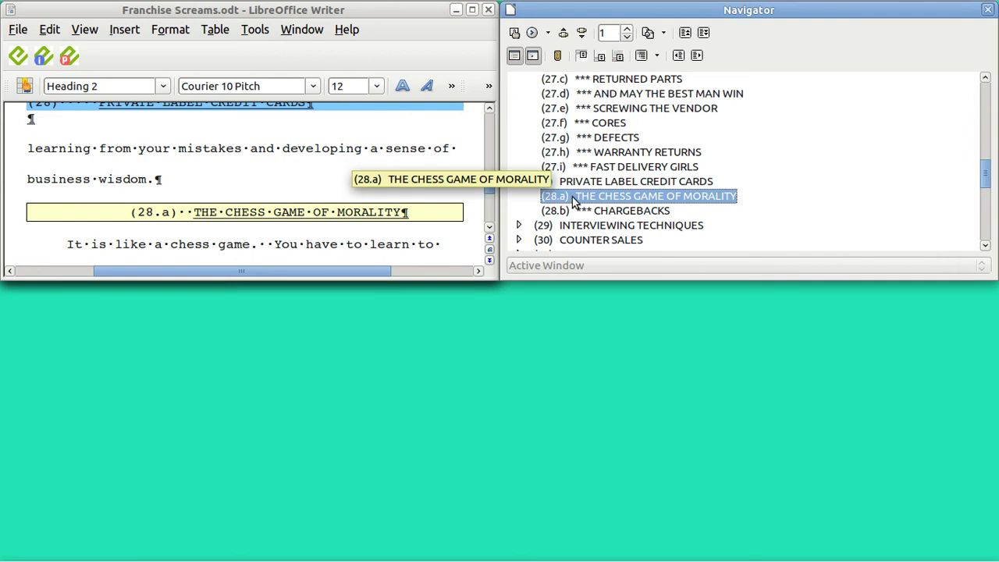
Go back to the "PRIVATE LABEL CREDIT CARDS" chapter heading and bring the full page header above it into view.
left_click(563, 35)
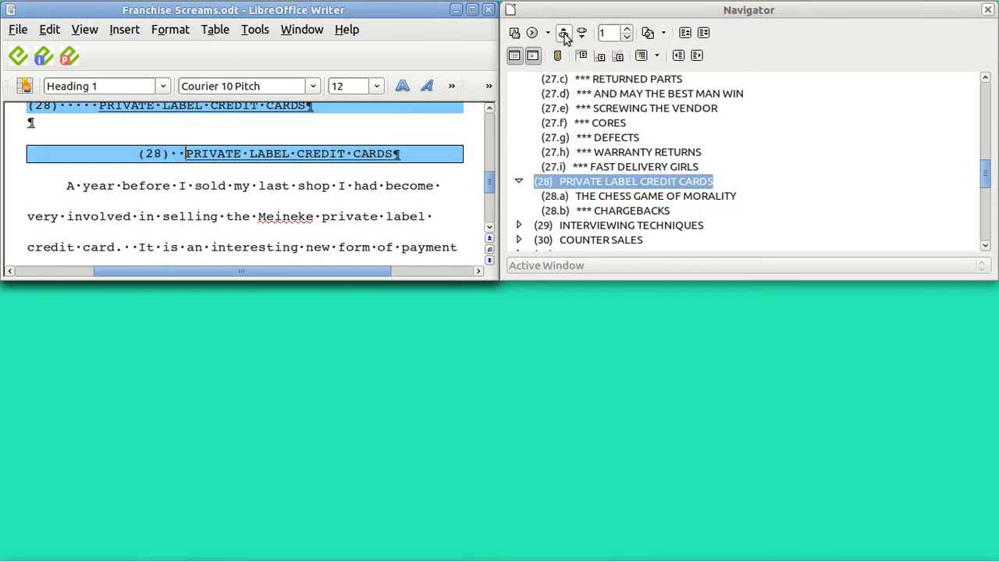
left_click(490, 110)
left_click(490, 110)
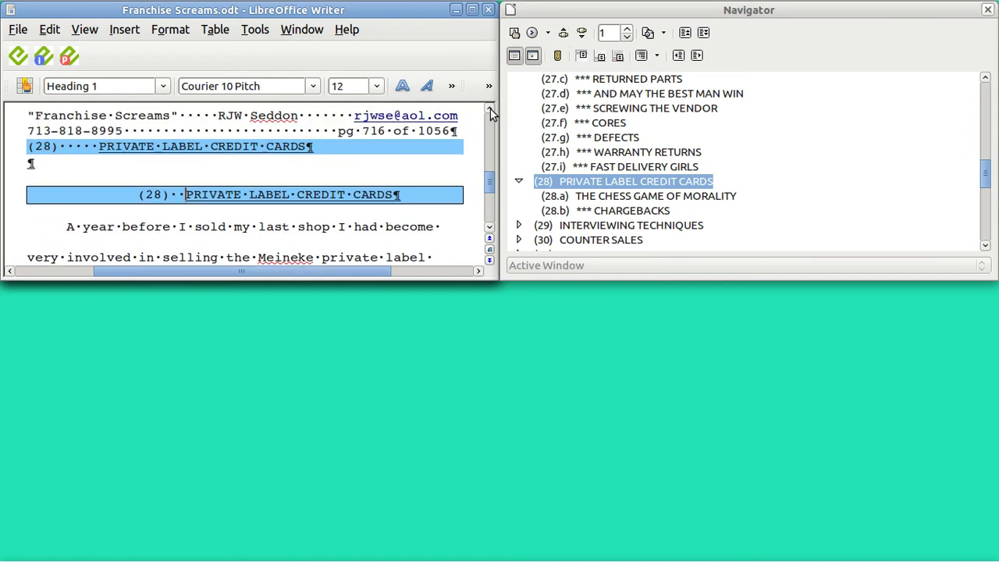
left_click(489, 110)
left_click(490, 110)
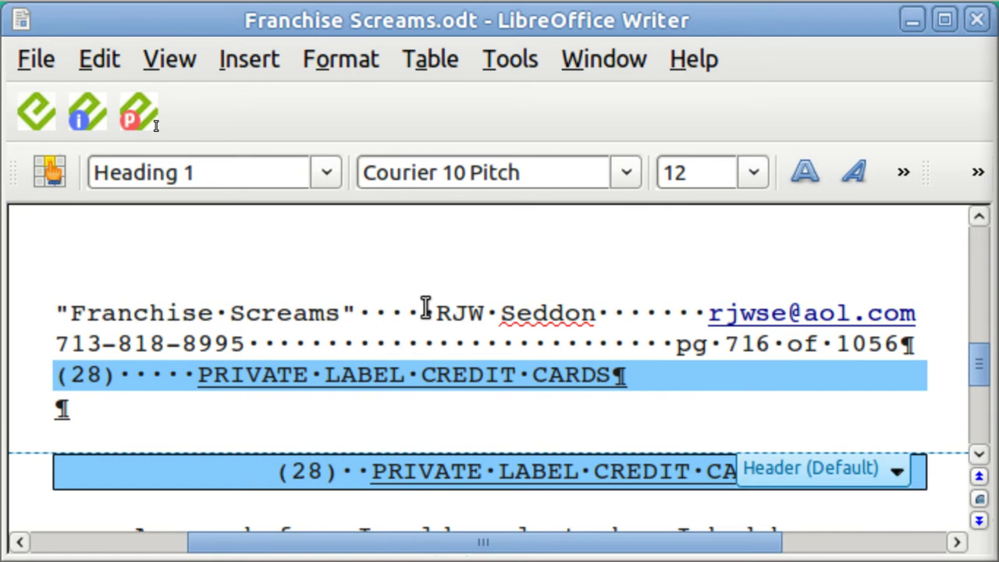
left_click(176, 59)
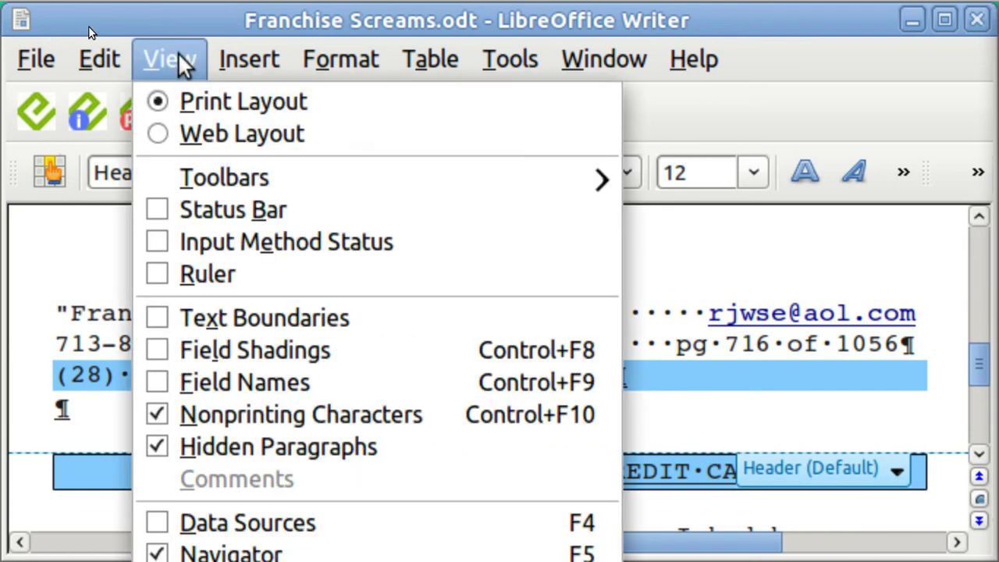
left_click(180, 61)
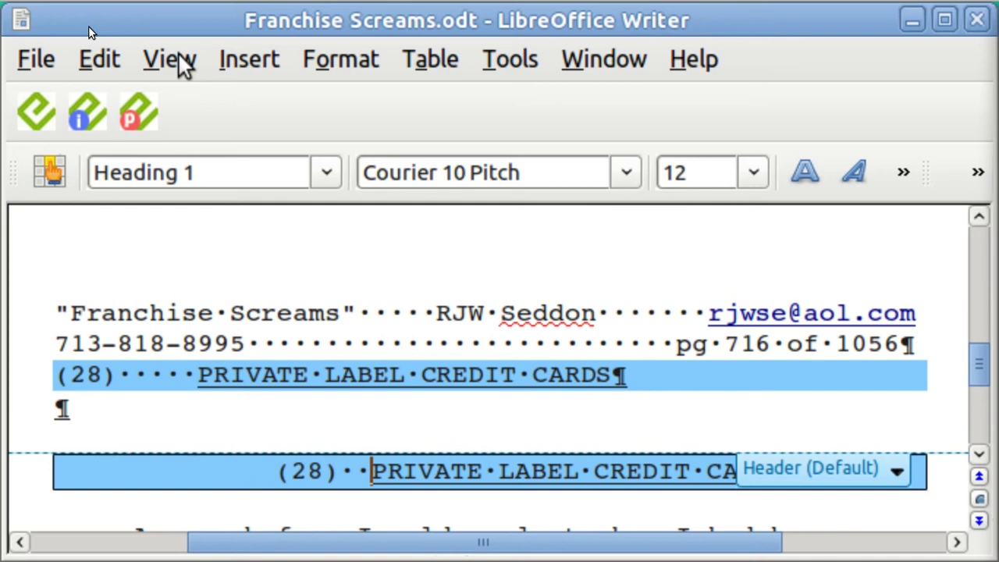
left_click(179, 64)
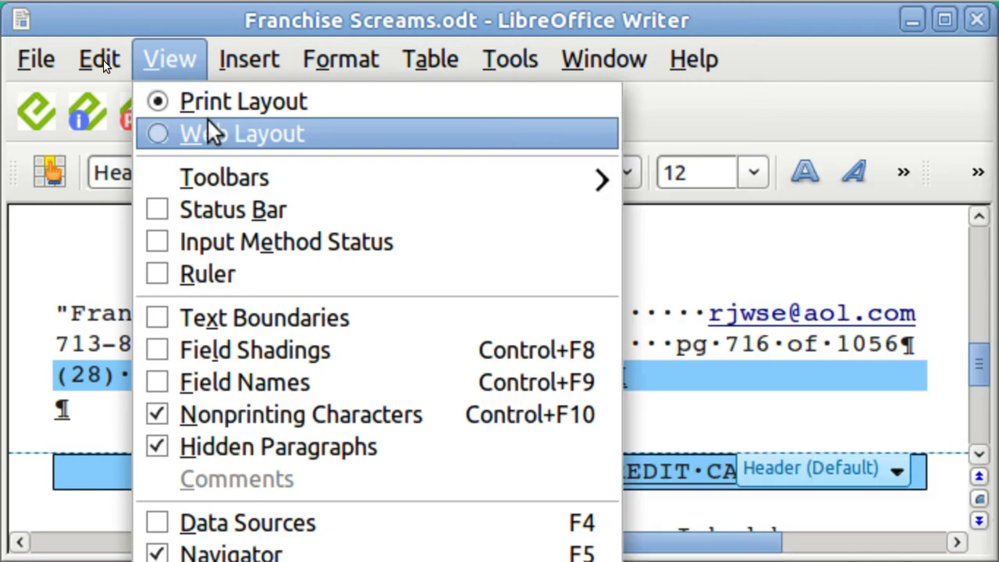
left_click(181, 66)
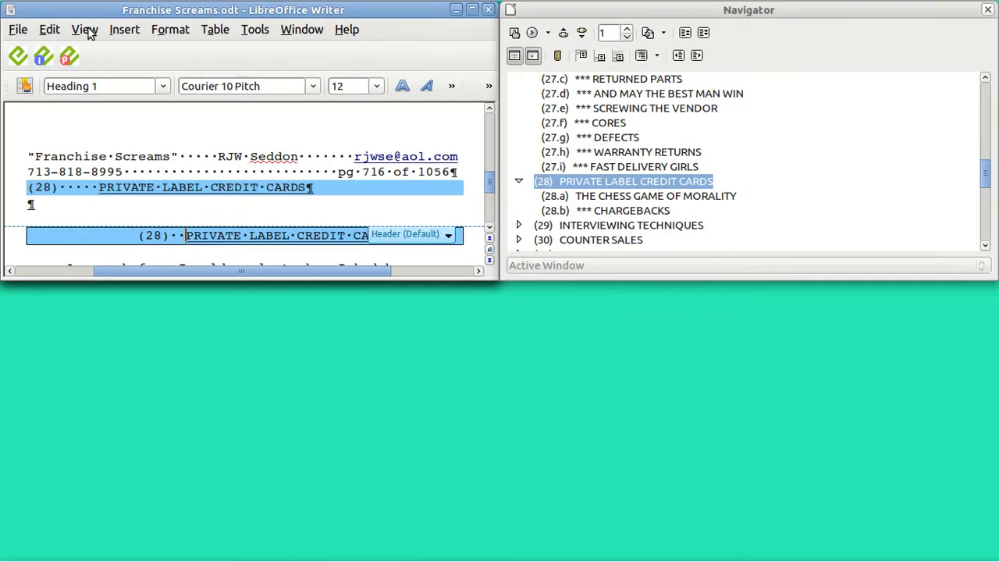
left_click(507, 72)
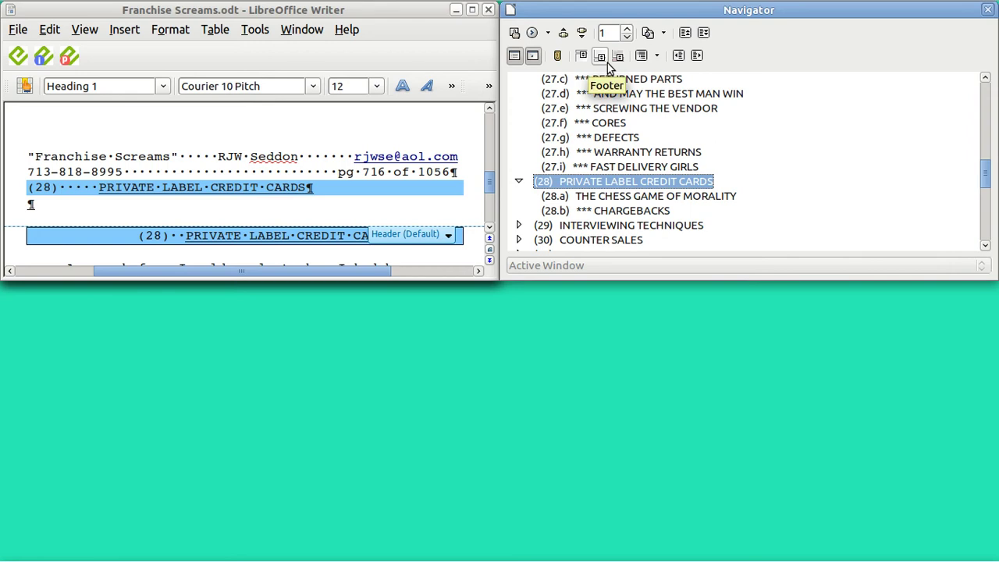
left_click(476, 58)
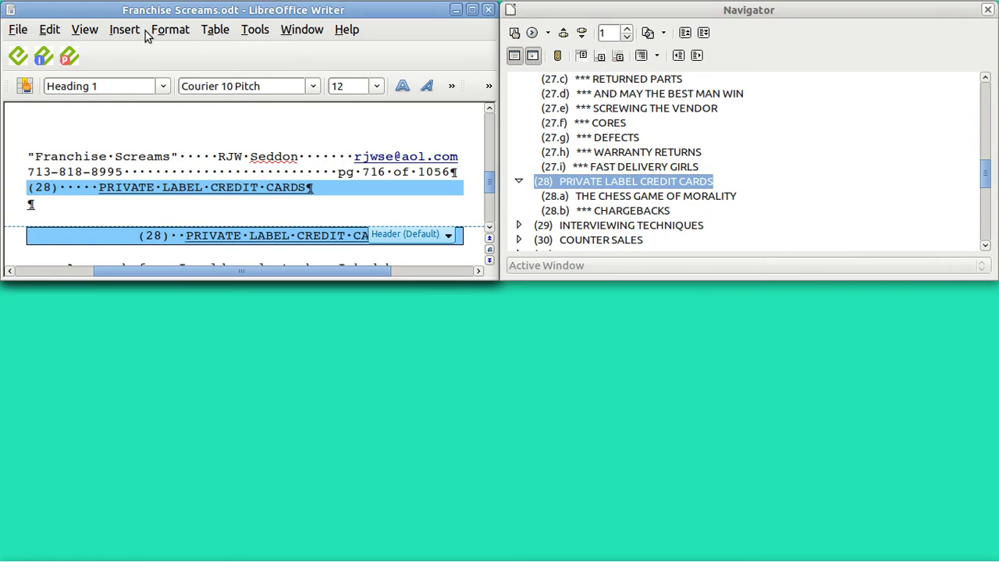
Hide the Navigator so that only the document window is shown.
left_click(85, 30)
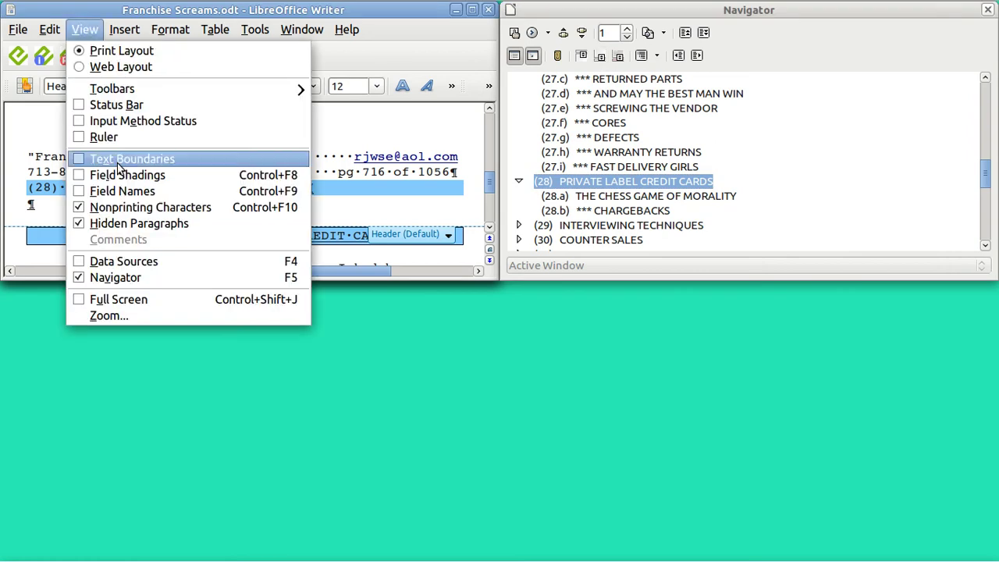
left_click(151, 277)
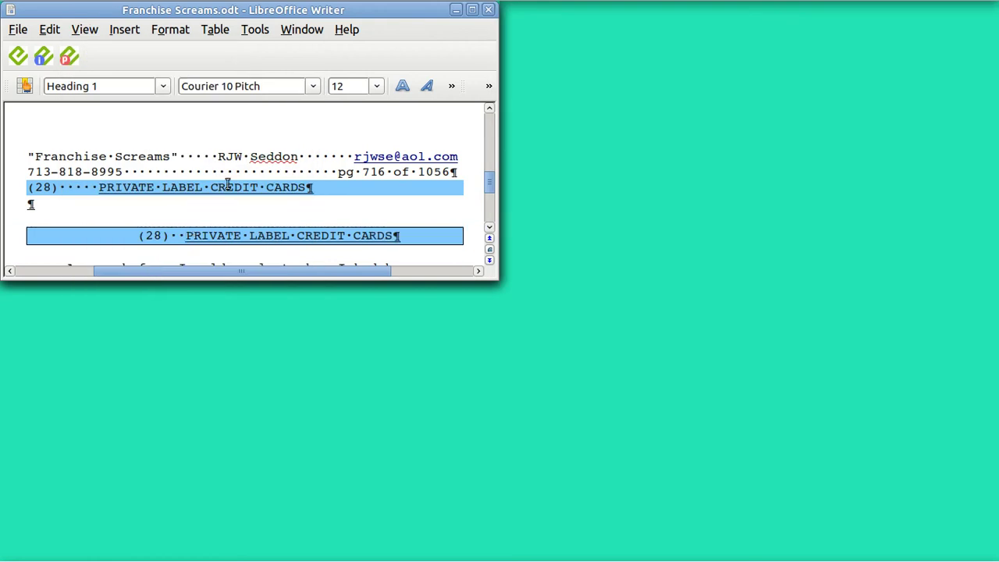
mouse_move(227, 185)
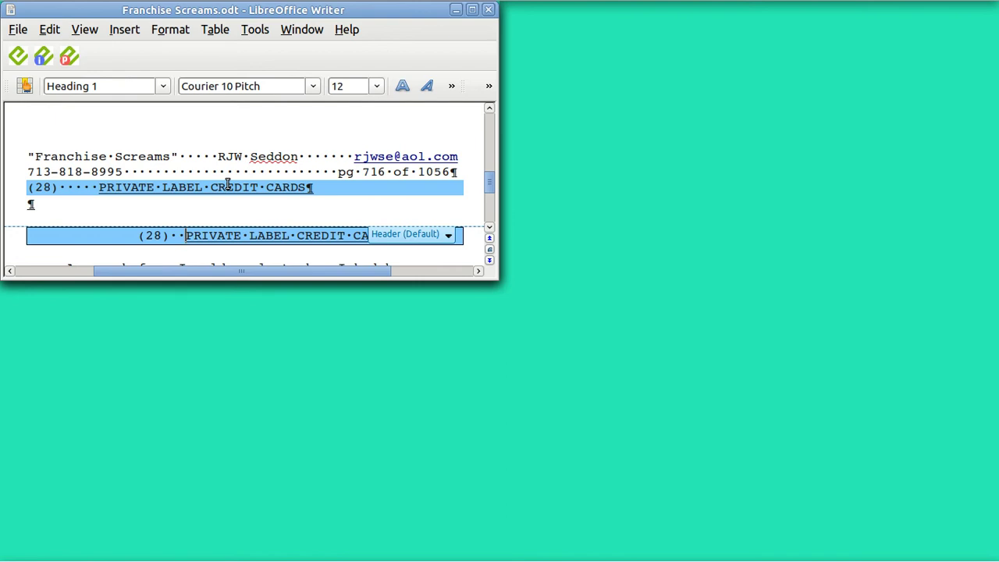
Examine the Outline Numbering settings of levels 1 and 2, including the number formats offered for level 2, without changing them.
left_click(255, 31)
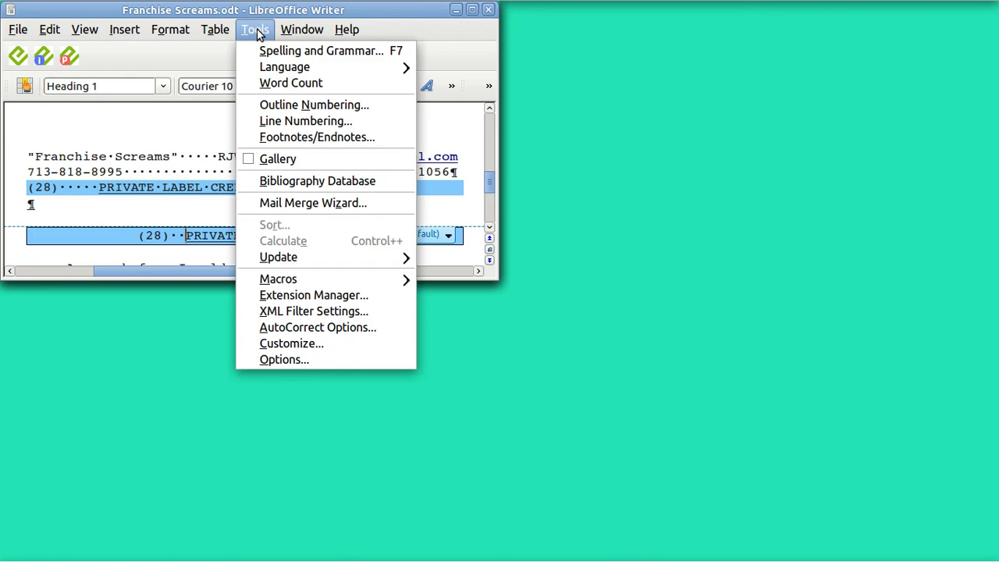
left_click(286, 106)
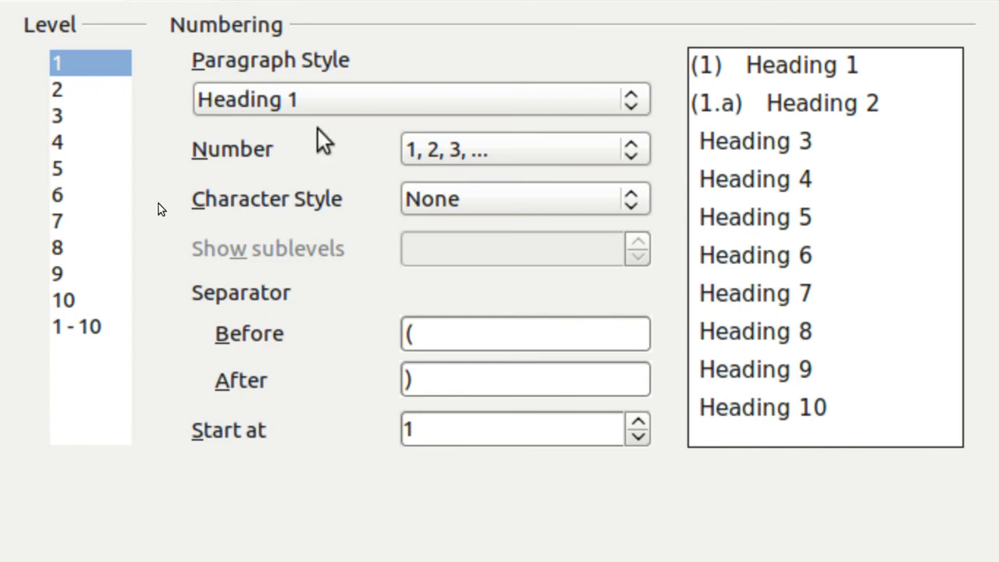
left_click(630, 153)
left_click(636, 160)
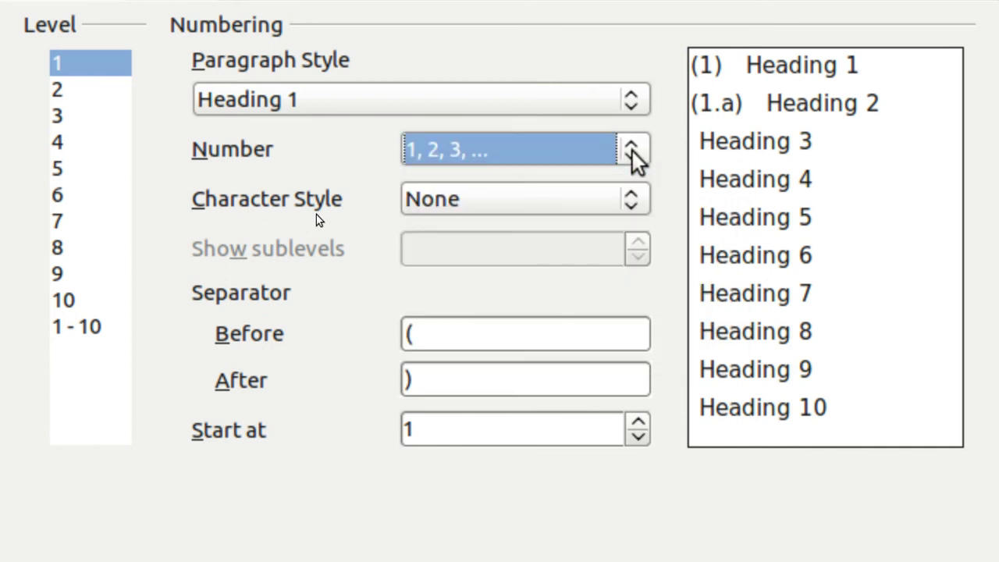
left_click(63, 90)
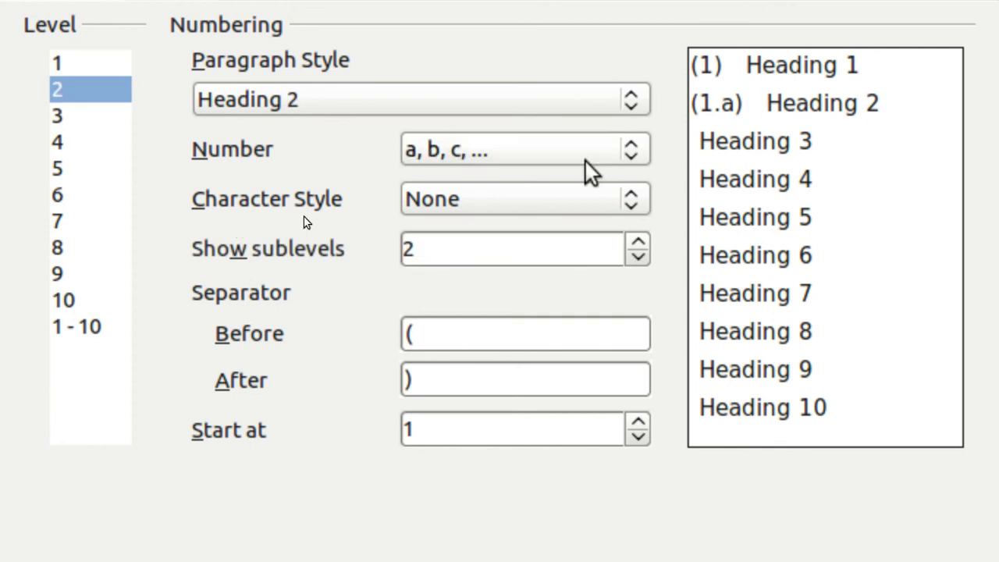
left_click(631, 152)
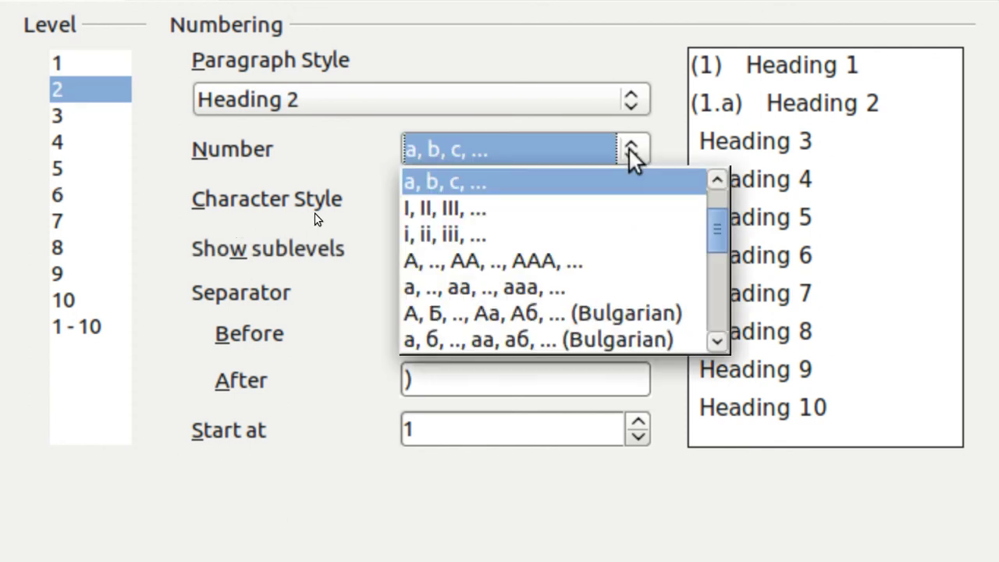
left_click(631, 153)
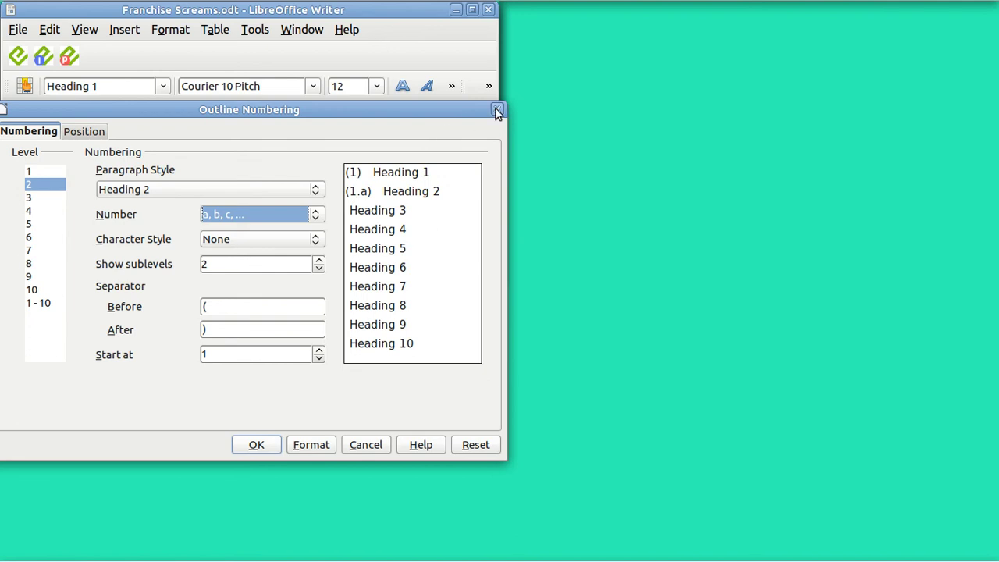
left_click(497, 112)
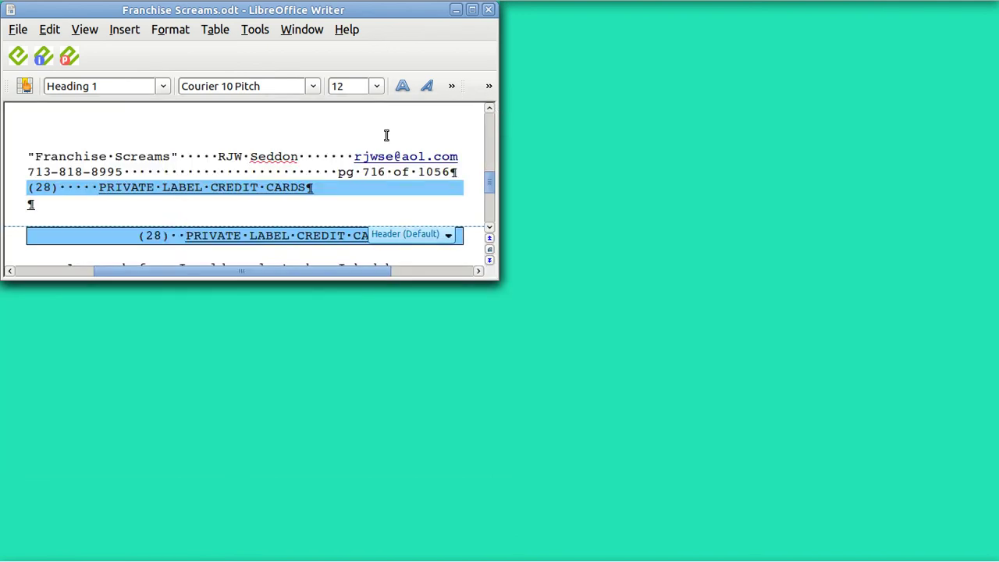
Show the Navigator and jump forward to "THE CHESS GAME OF MORALITY", then back to the "PRIVATE LABEL CREDIT CARDS" heading.
left_click(490, 227)
left_click(490, 227)
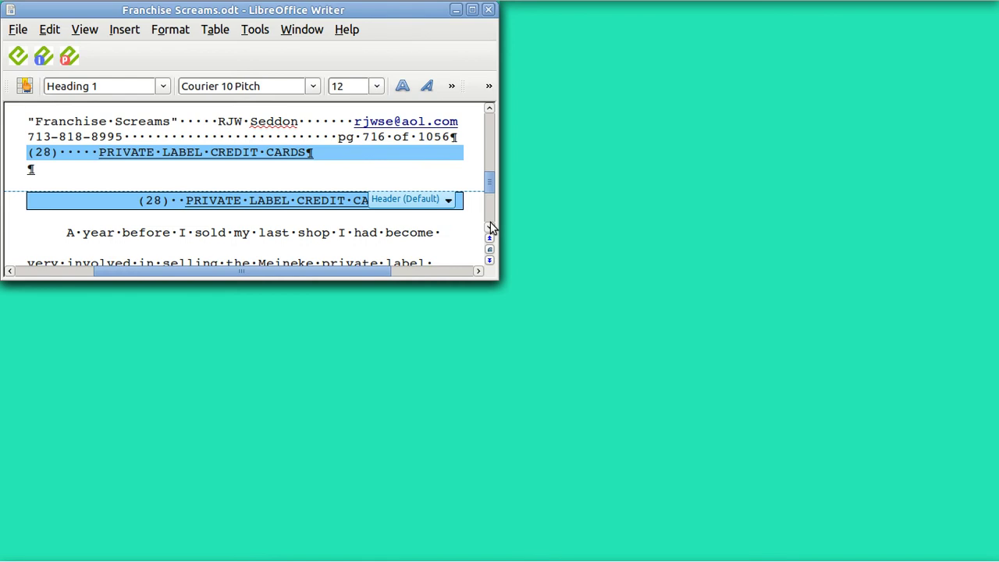
key("F5")
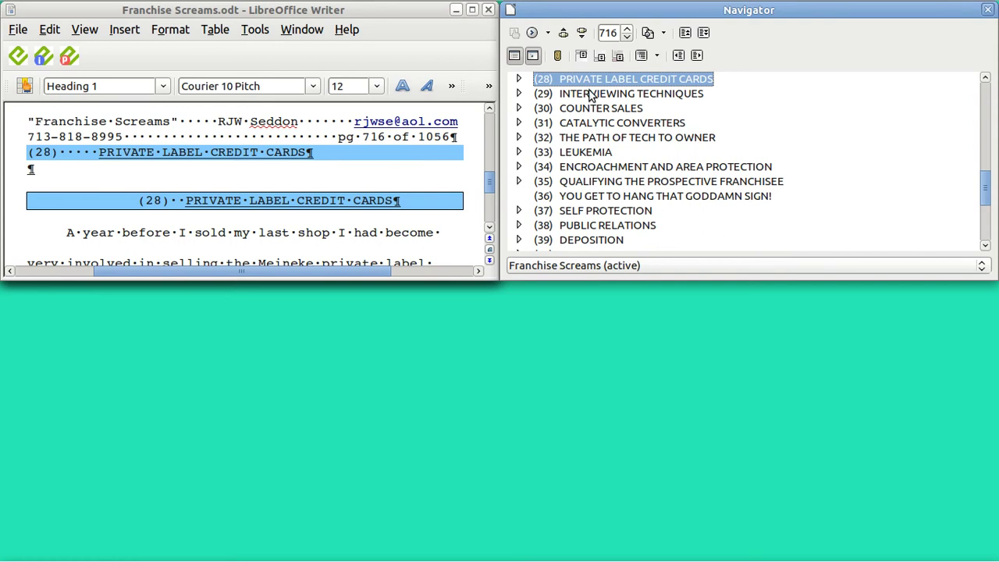
left_click(583, 33)
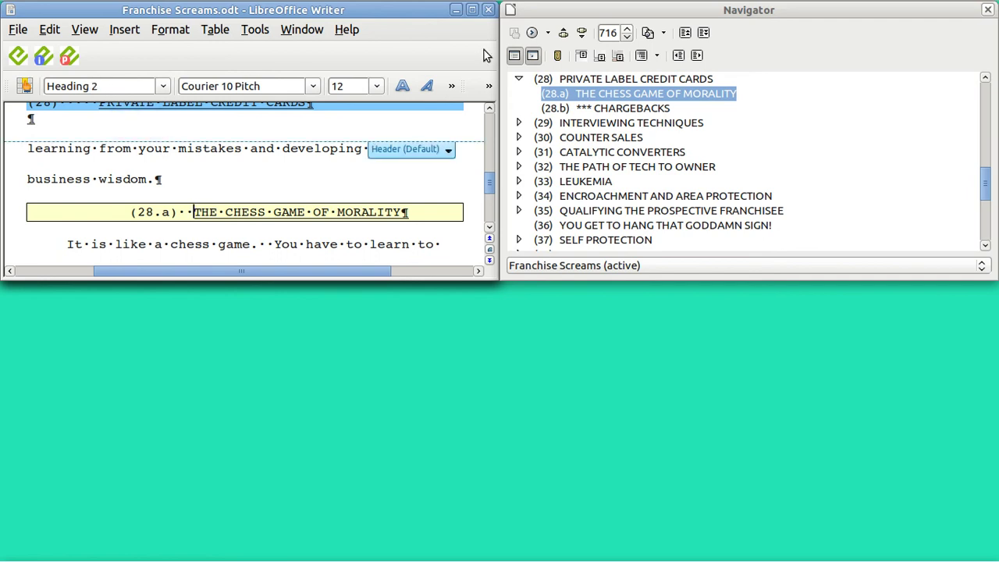
left_click(563, 36)
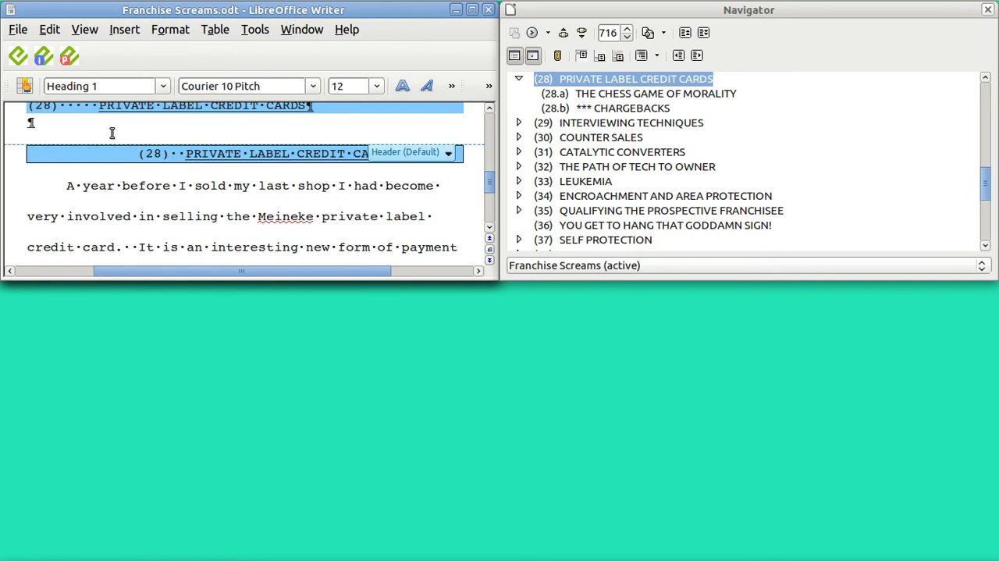
Examine the background color settings of the Heading 1 paragraph style, leaving them unchanged, and close the styles list.
left_click(20, 91)
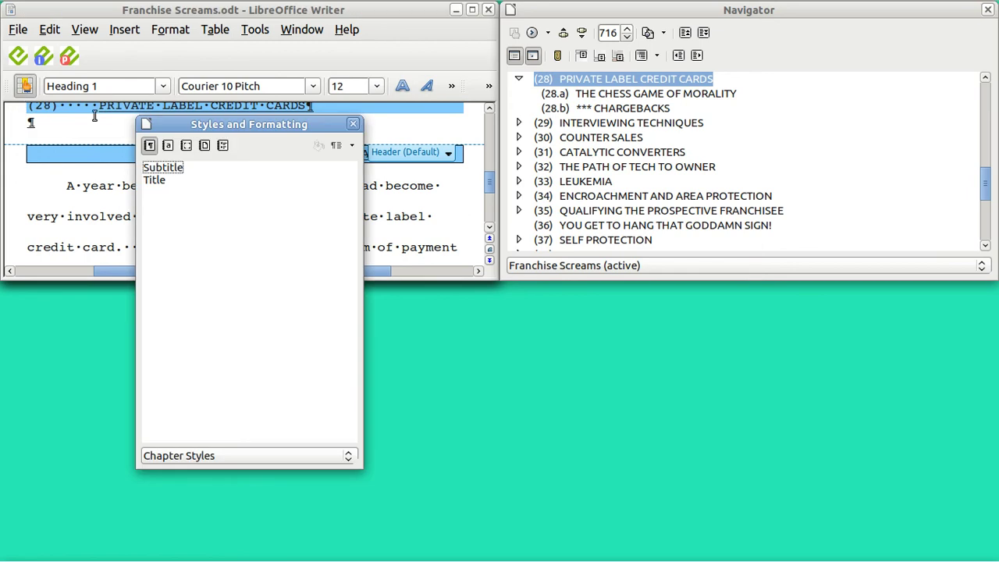
left_click(168, 147)
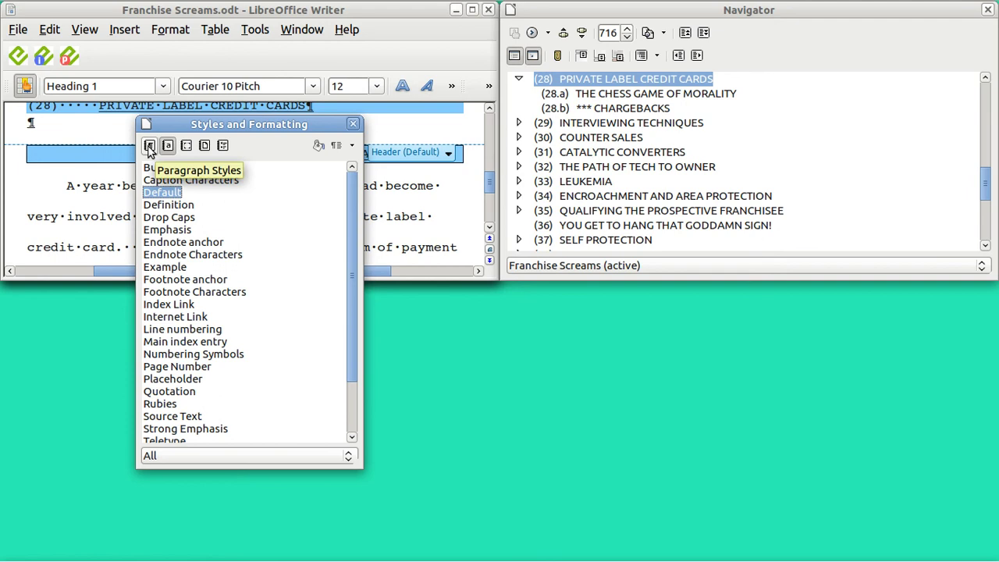
left_click(149, 147)
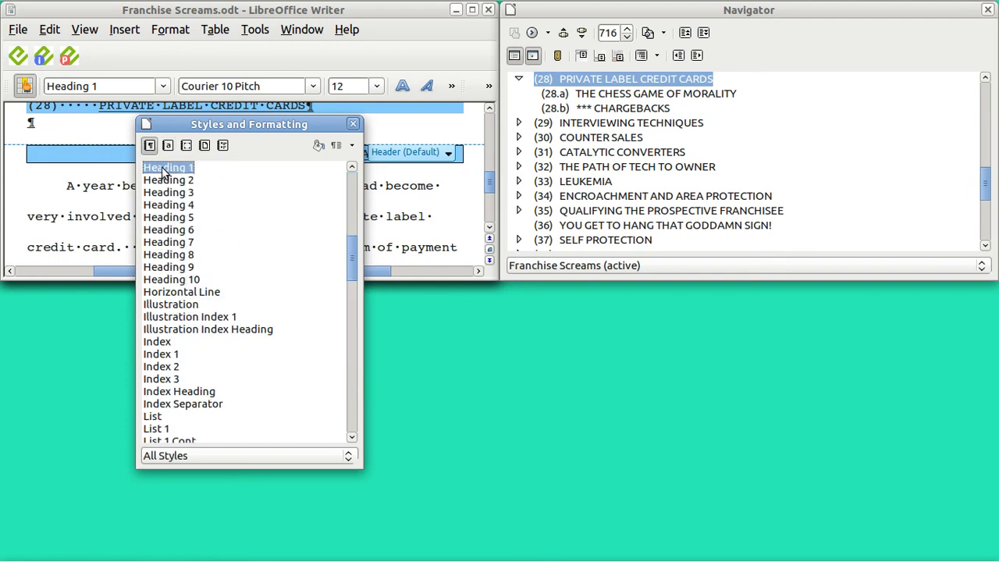
right_click(163, 172)
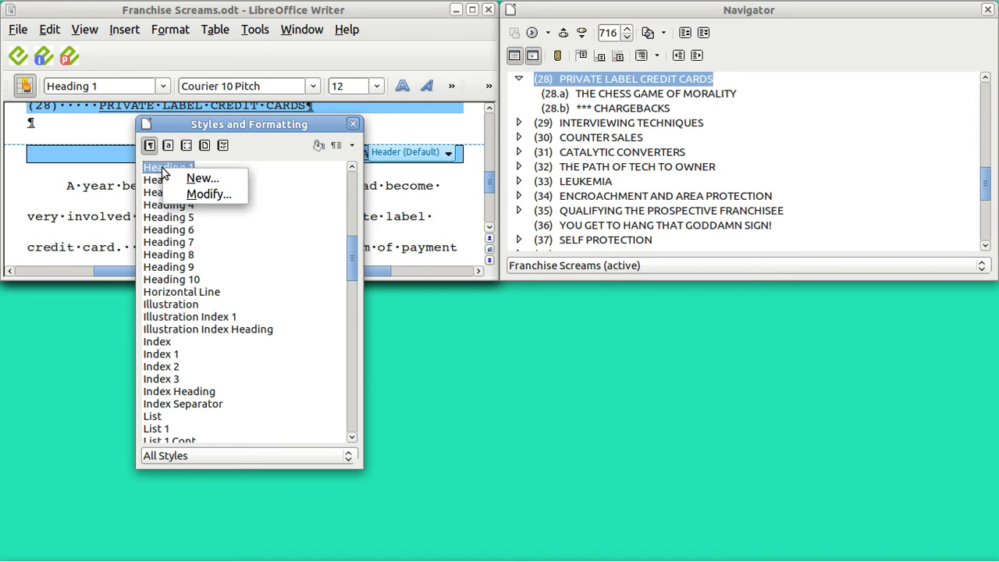
left_click(207, 195)
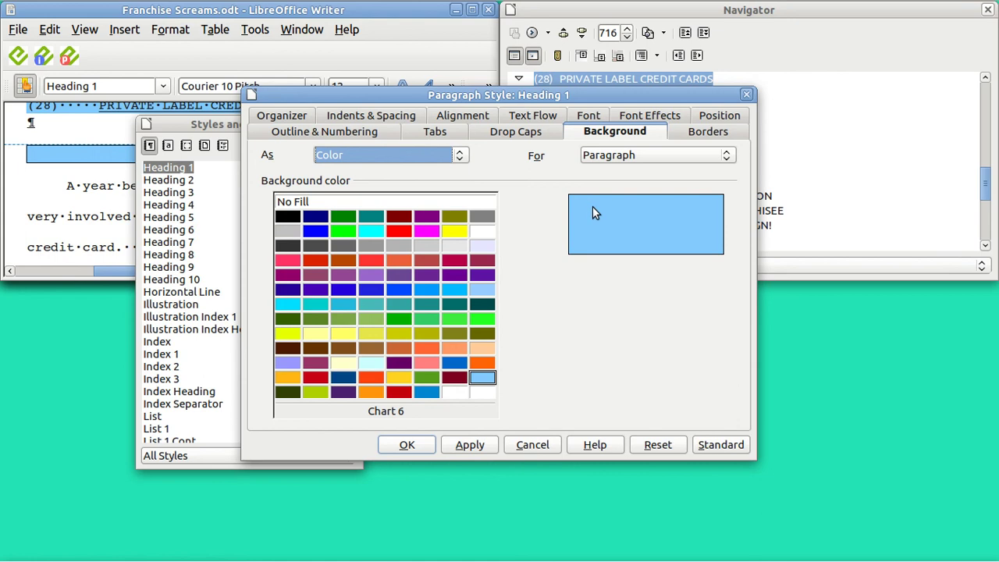
left_click(745, 95)
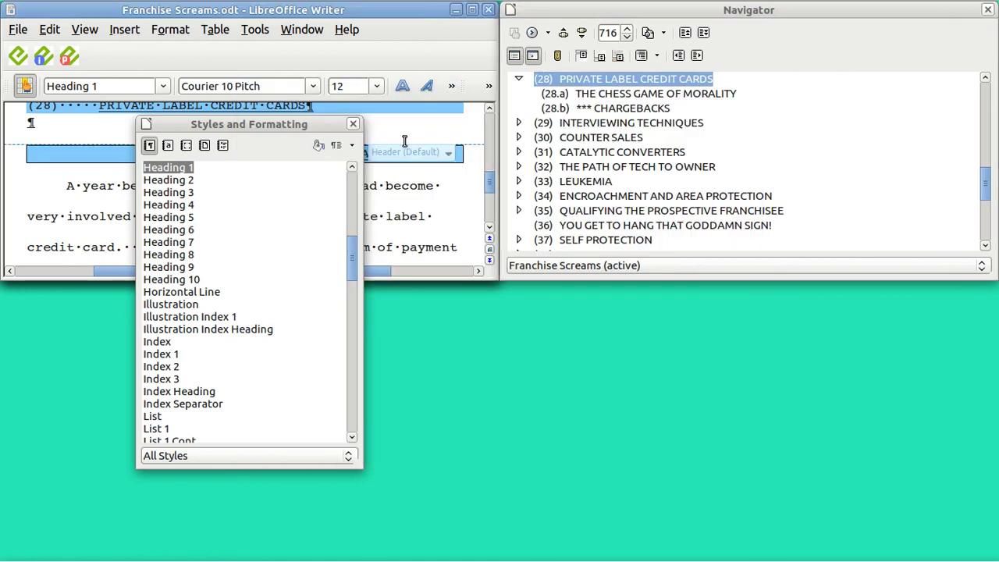
left_click(265, 177)
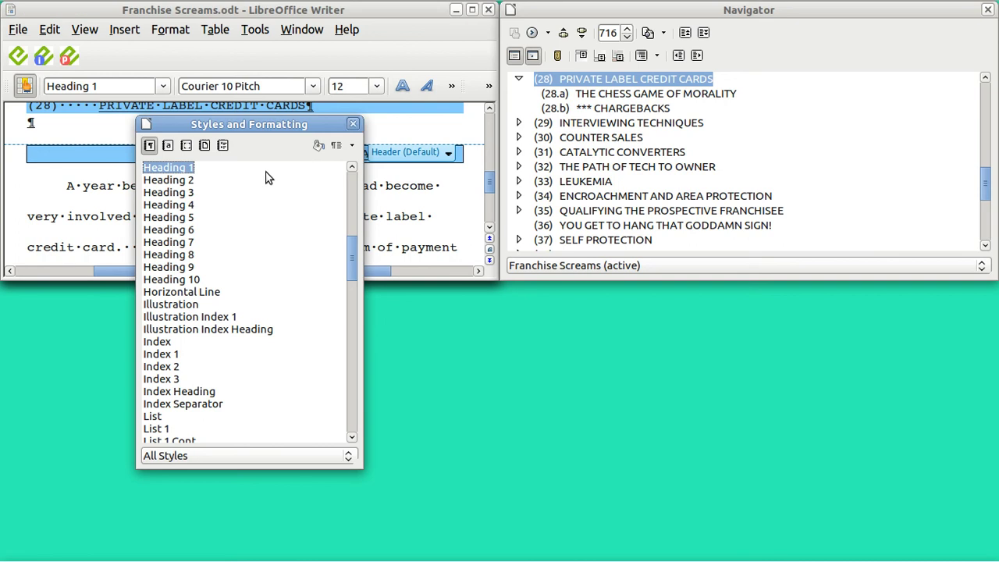
left_click(353, 123)
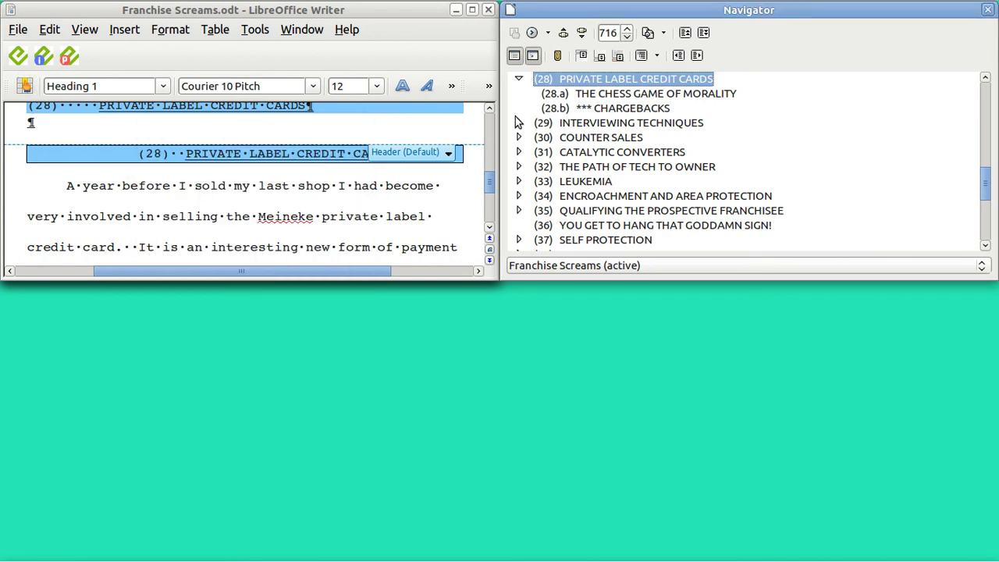
Jump to the heading "THE CHESS GAME OF MORALITY" and examine the Heading 2 paragraph style's background color without changing it.
left_click(582, 35)
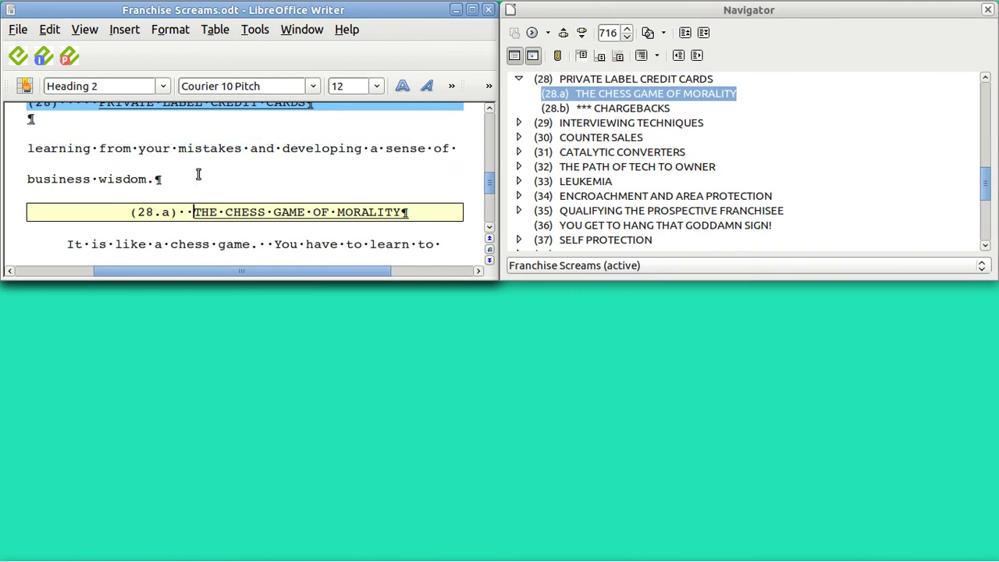
left_click(19, 92)
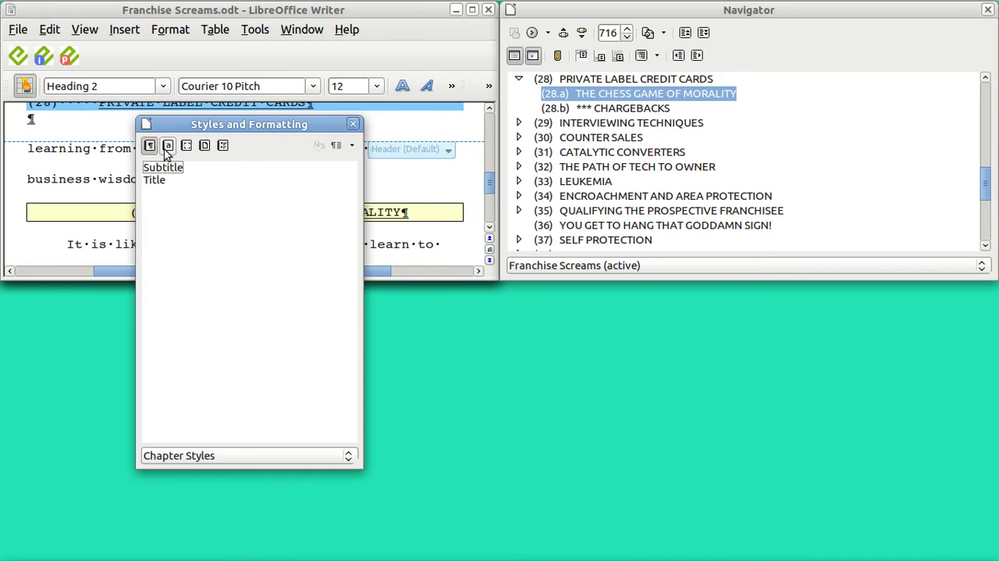
left_click(171, 147)
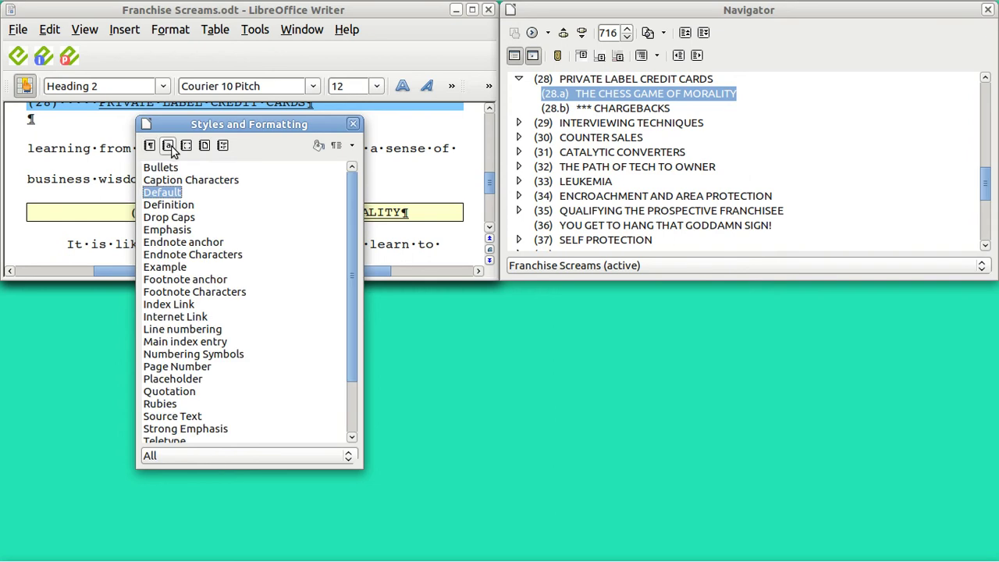
left_click(149, 148)
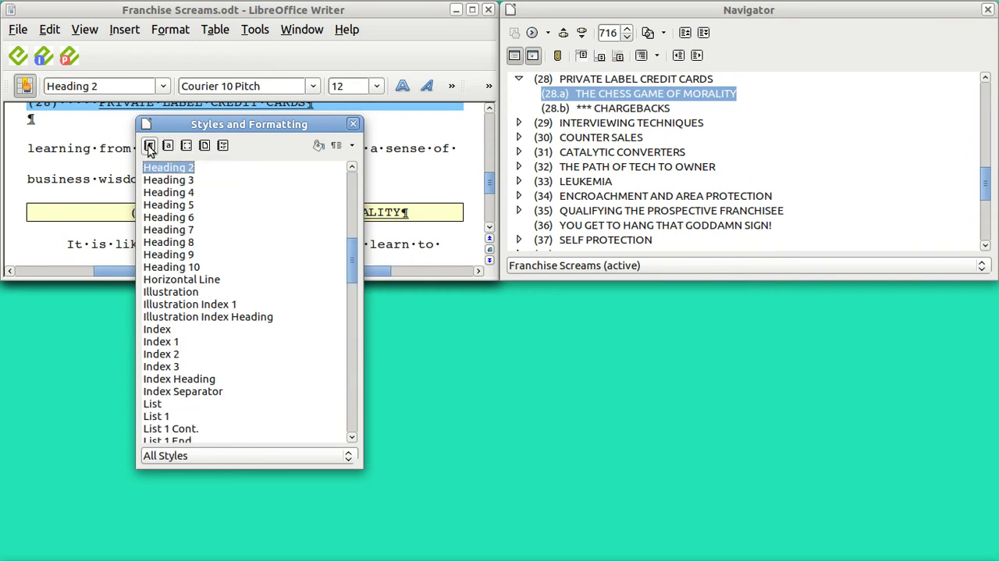
right_click(157, 170)
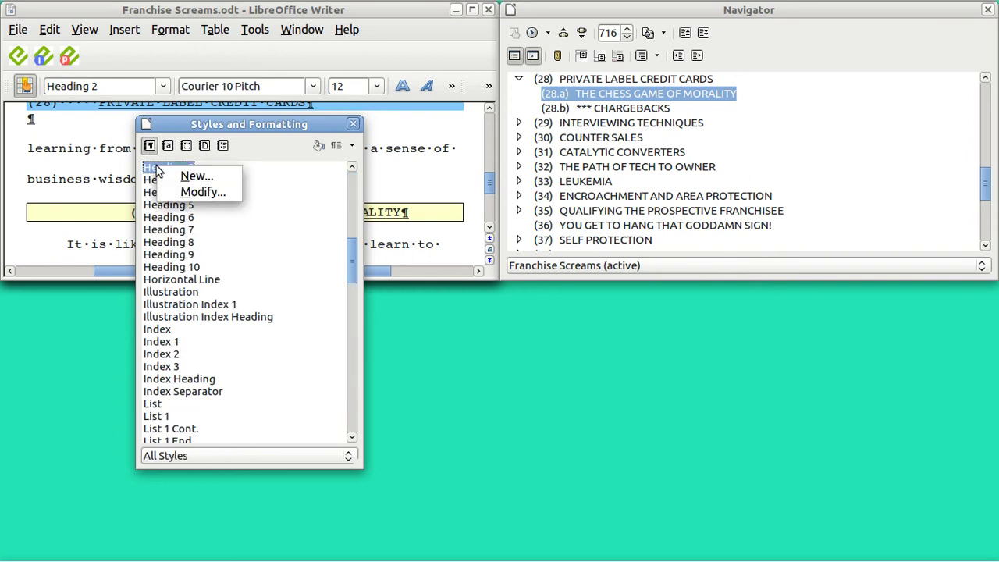
left_click(196, 192)
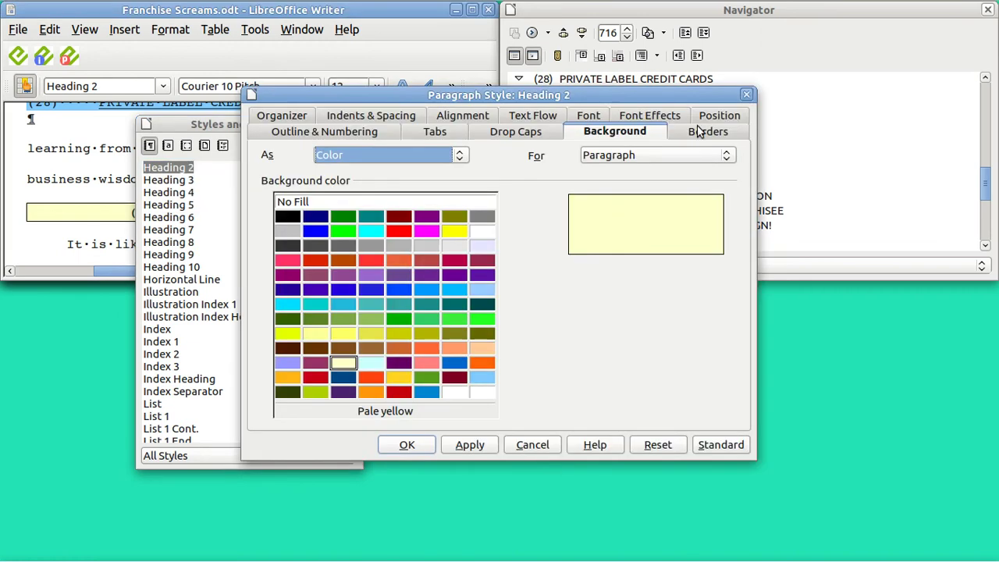
left_click(746, 96)
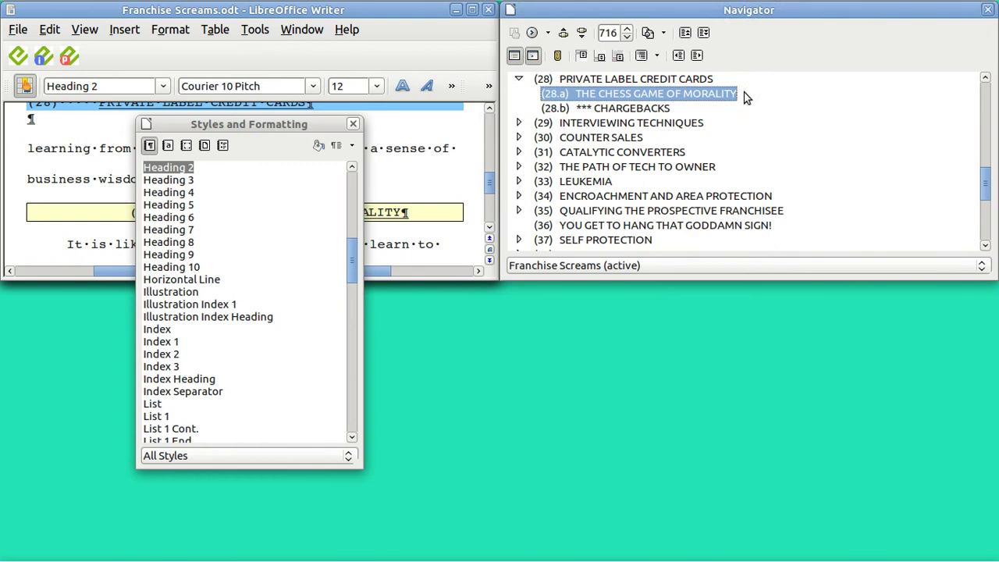
left_click(353, 125)
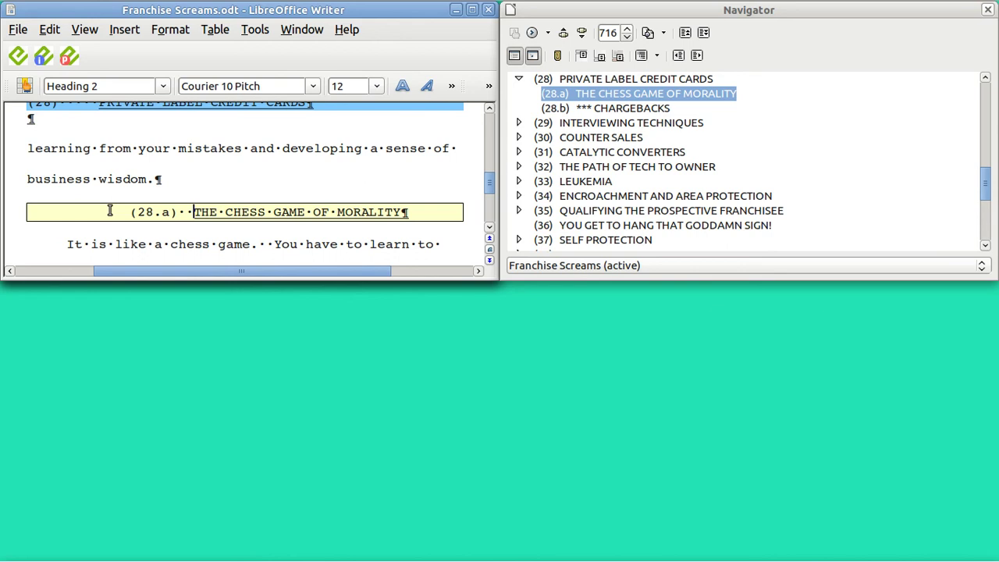
Close Franchise Screams.odt and the Navigator of Lunar Apprentice.odt, and check which view layout the document uses.
left_click(488, 9)
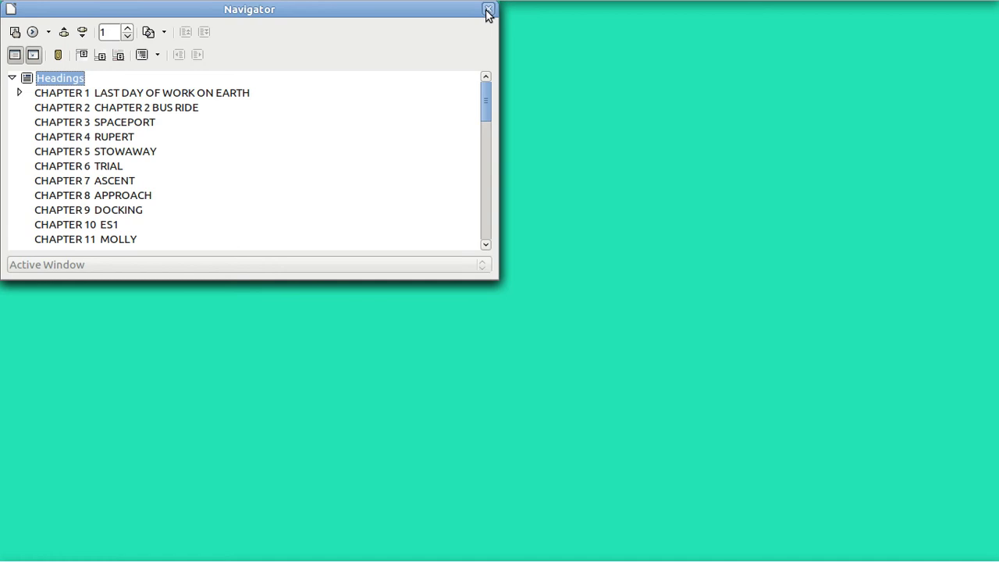
left_click(488, 10)
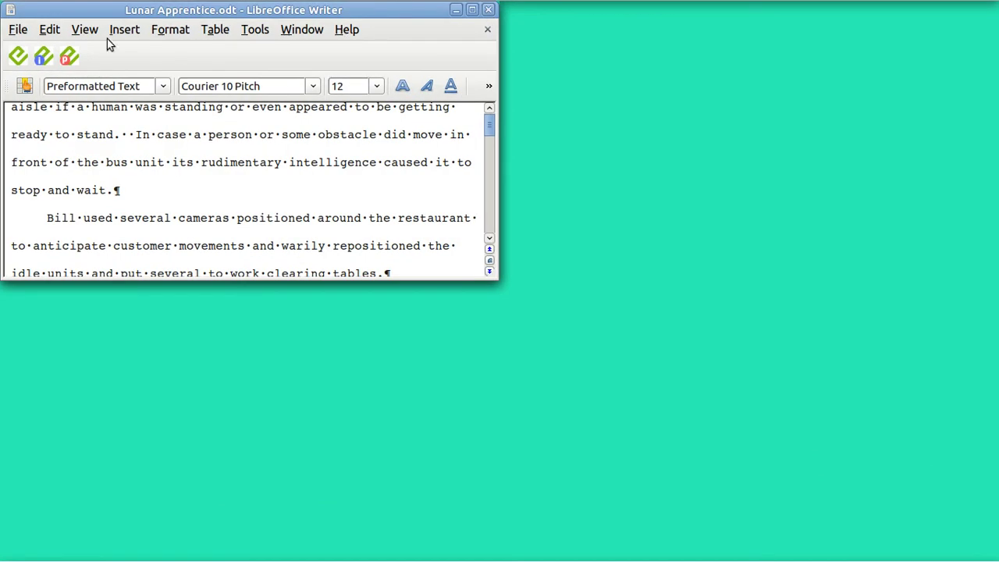
left_click(89, 30)
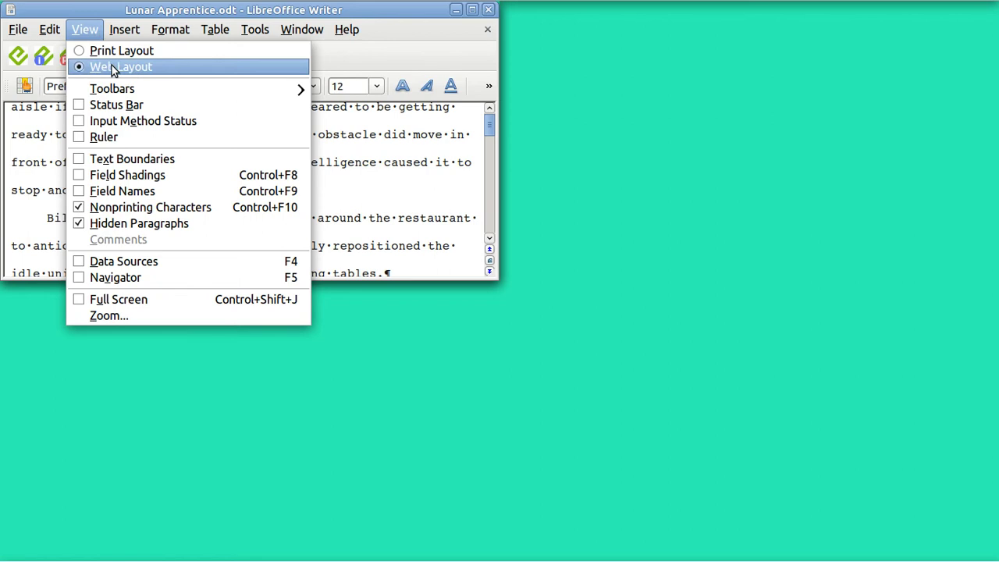
left_click(92, 31)
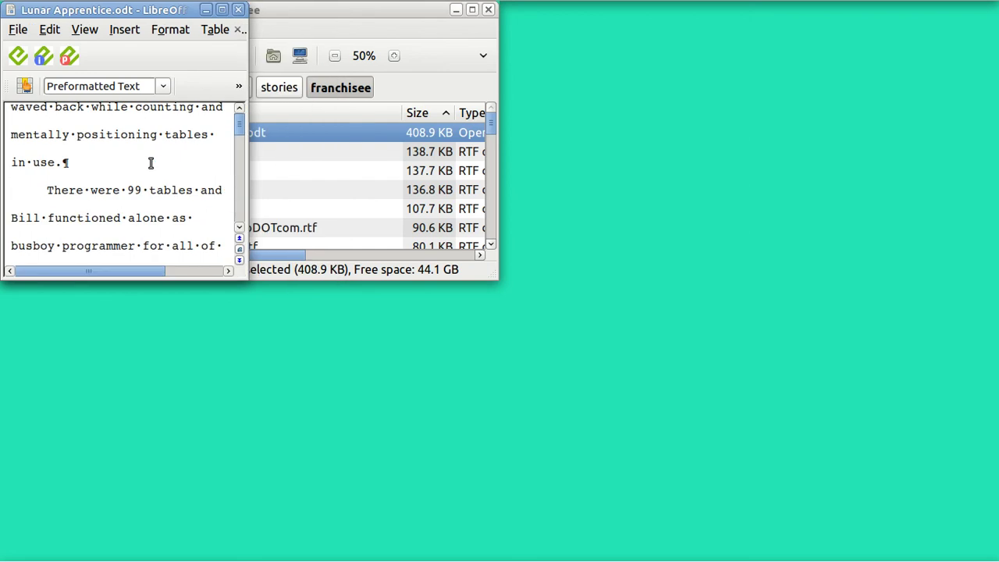
Widen the Lunar Apprentice.odt window to span the upper half of the screen and switch the document to Print Layout.
key("ctrl+alt+KP_7")
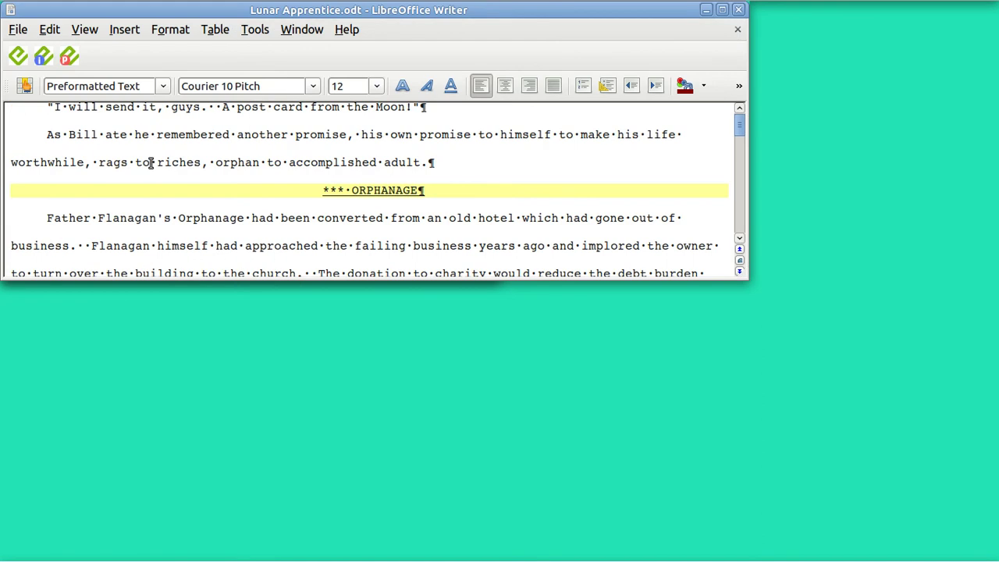
key("ctrl+alt+KP_8")
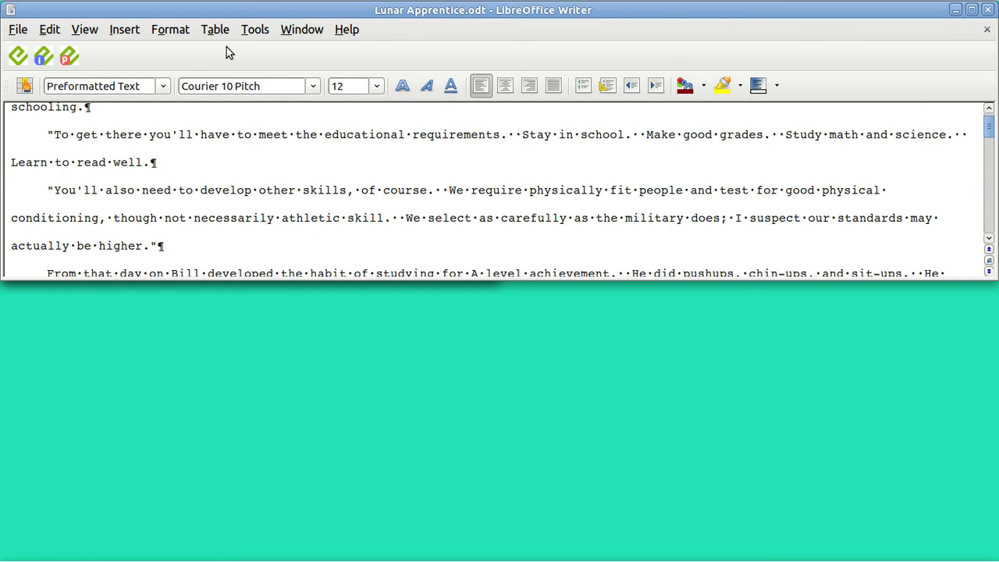
left_click(85, 30)
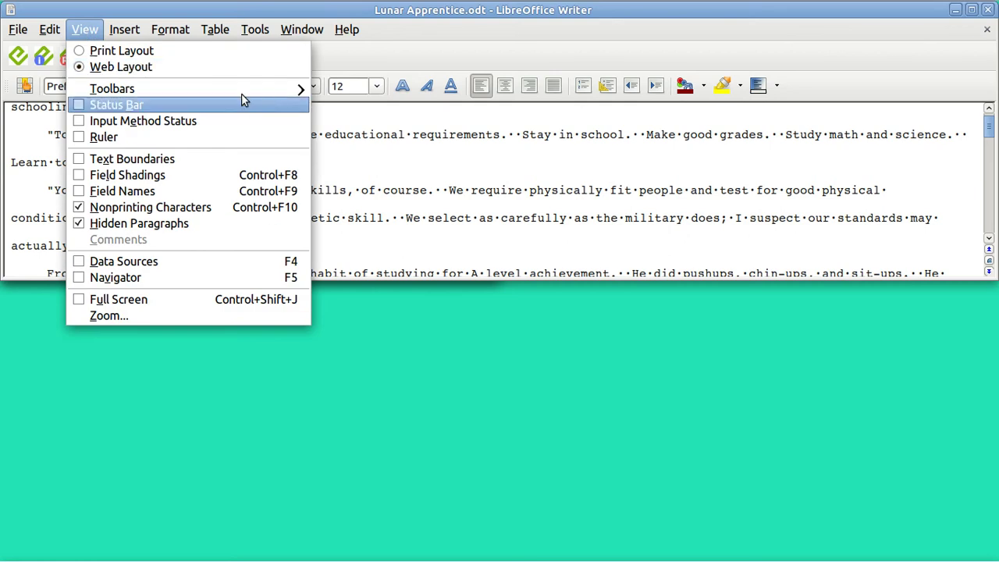
left_click(231, 74)
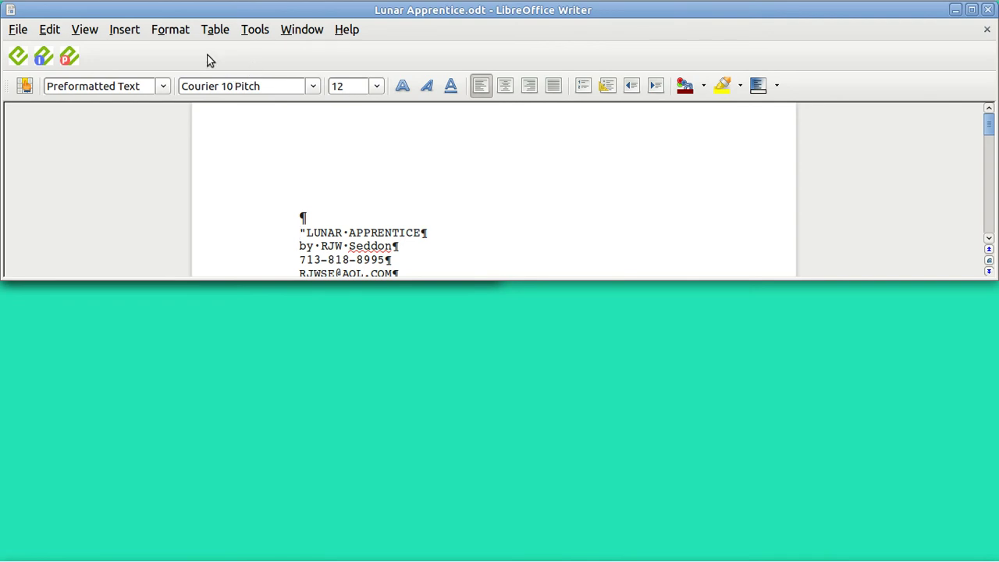
Set the zoom factor of the Lunar Apprentice.odt view to Optimal.
left_click(85, 31)
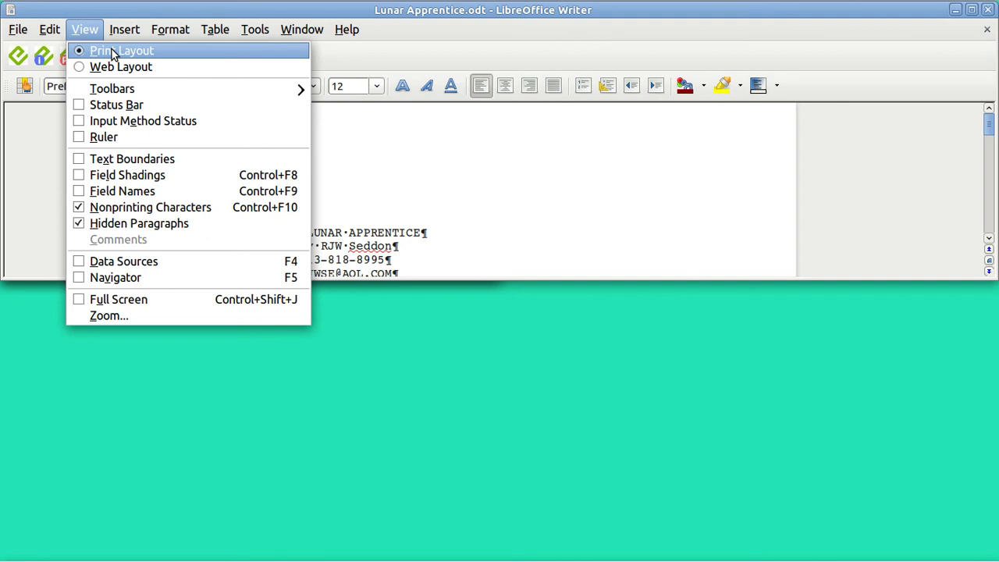
left_click(145, 315)
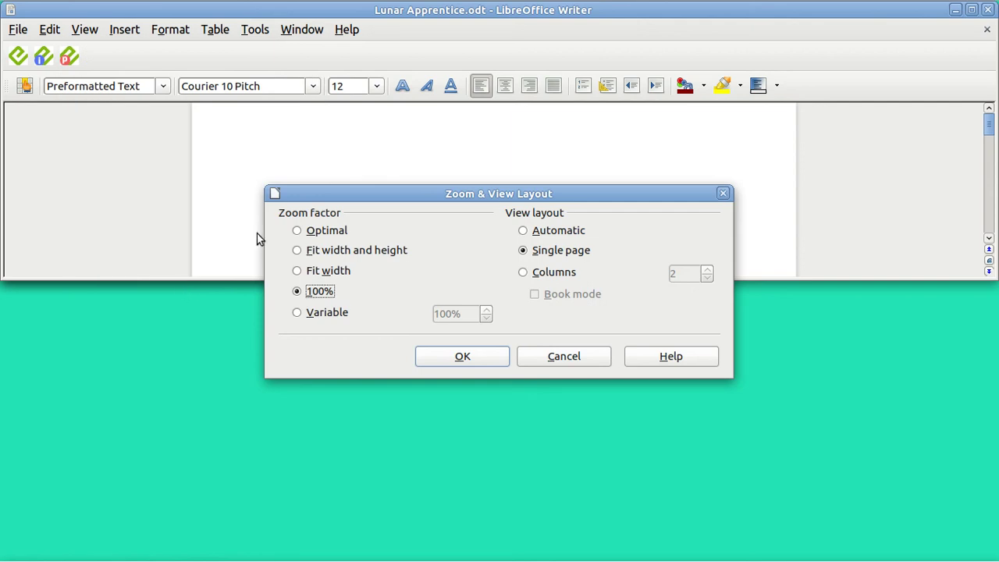
left_click(296, 233)
left_click(466, 360)
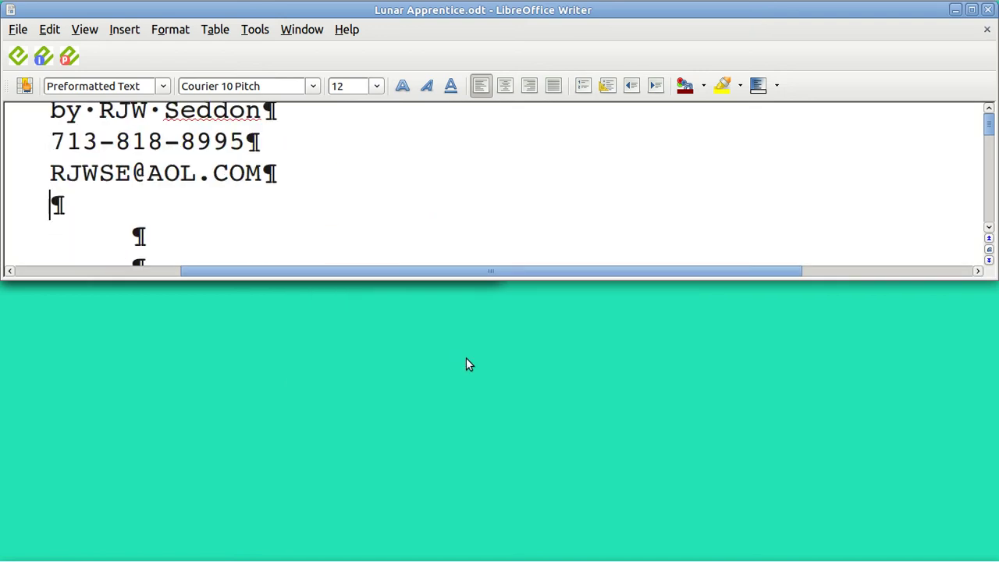
Move down to the paragraph starting "Stigliano had made Bill" and tile the document window into the upper-left quarter of the screen.
key("Down")
key("Down")
key("Down")
key("Down")
key("Down")
key("Down")
key("Down")
key("Down")
key("Down")
key("Down")
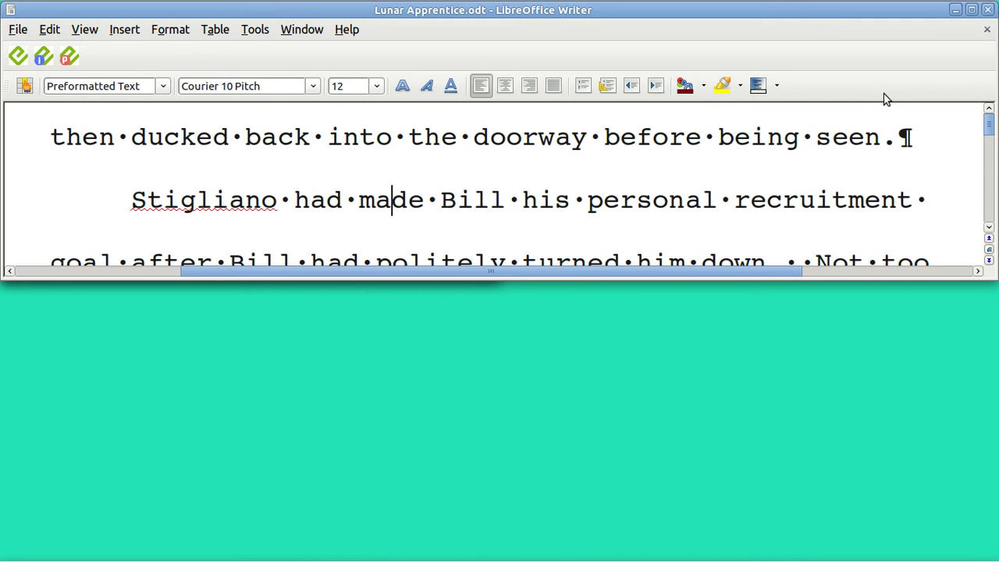
key("ctrl+alt+KP_7")
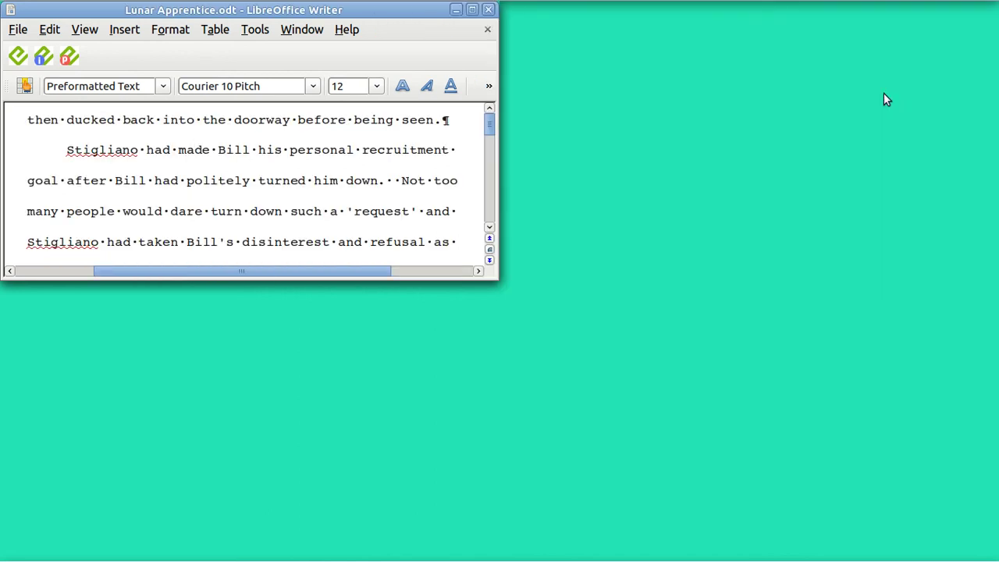
Open the bookmarked stories folder in the file manager and go into its MOONWALKING subfolder.
left_click(123, 10)
mouse_move(145, 72)
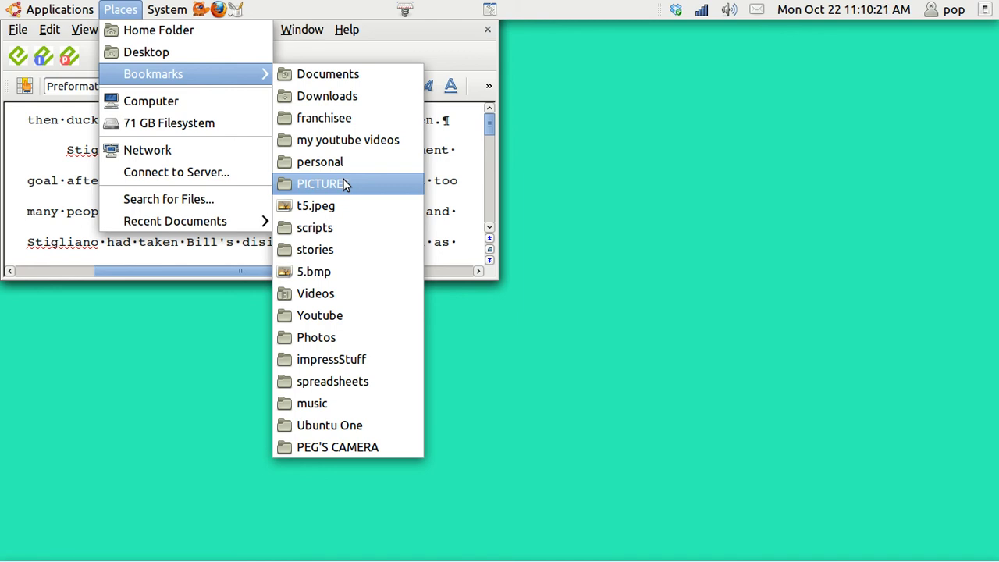
left_click(337, 249)
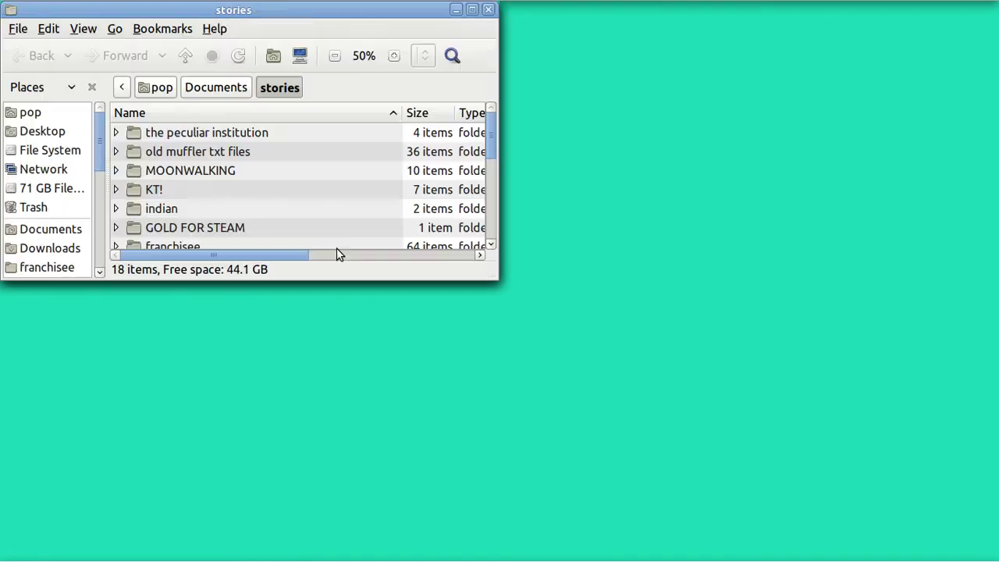
double_click(217, 170)
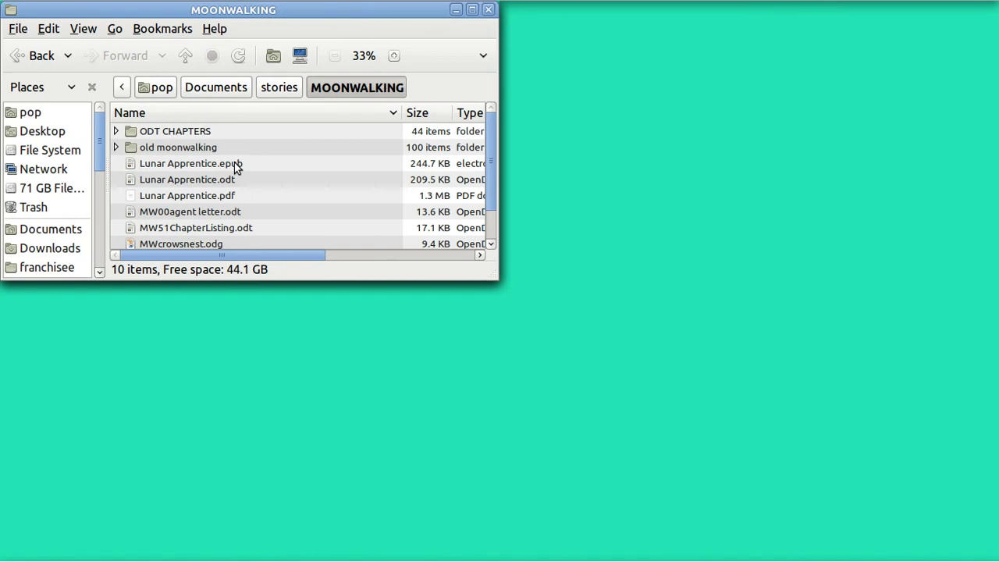
Minimize the MOONWALKING folder window and look over the document's export commands without exporting.
left_click(455, 10)
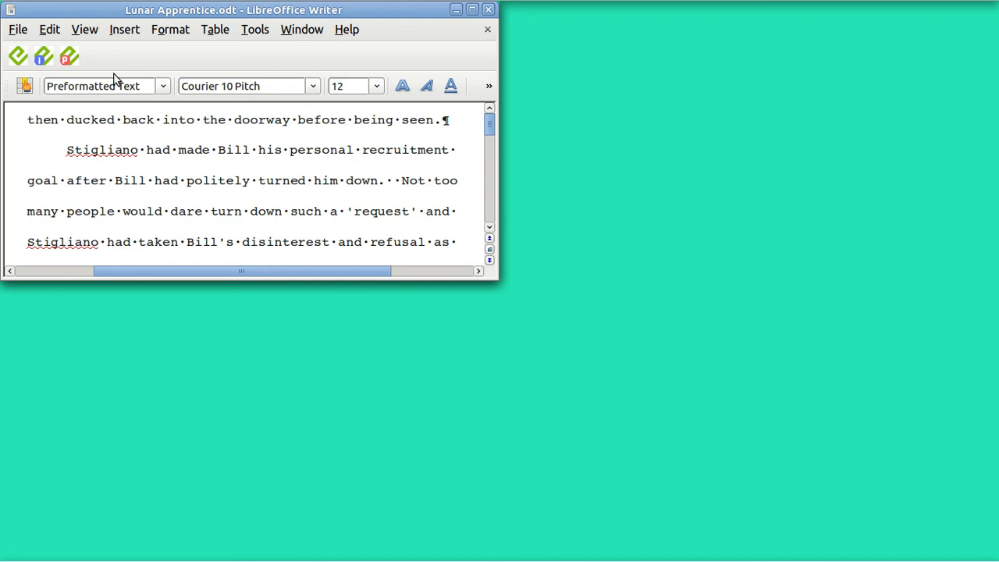
left_click(18, 31)
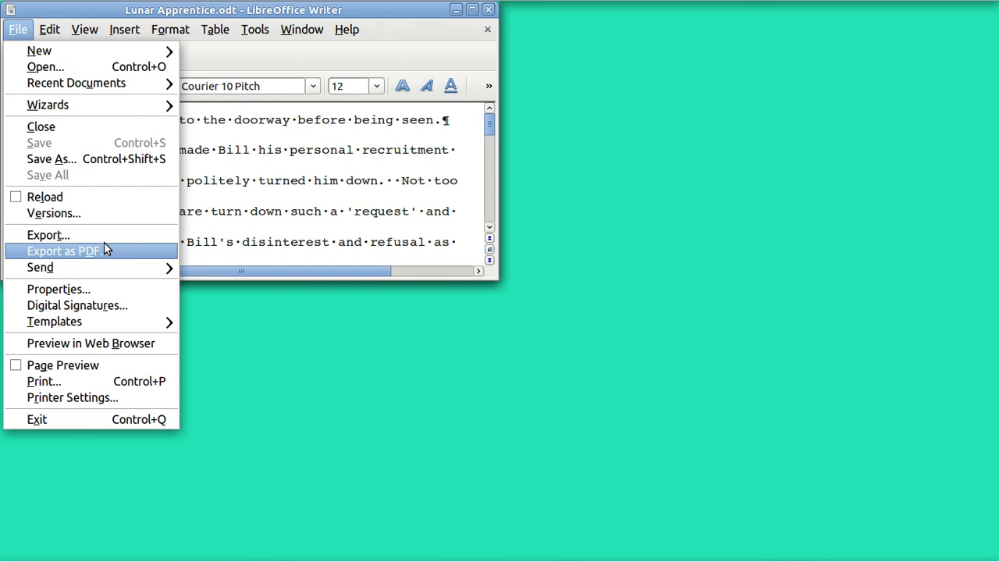
left_click(264, 338)
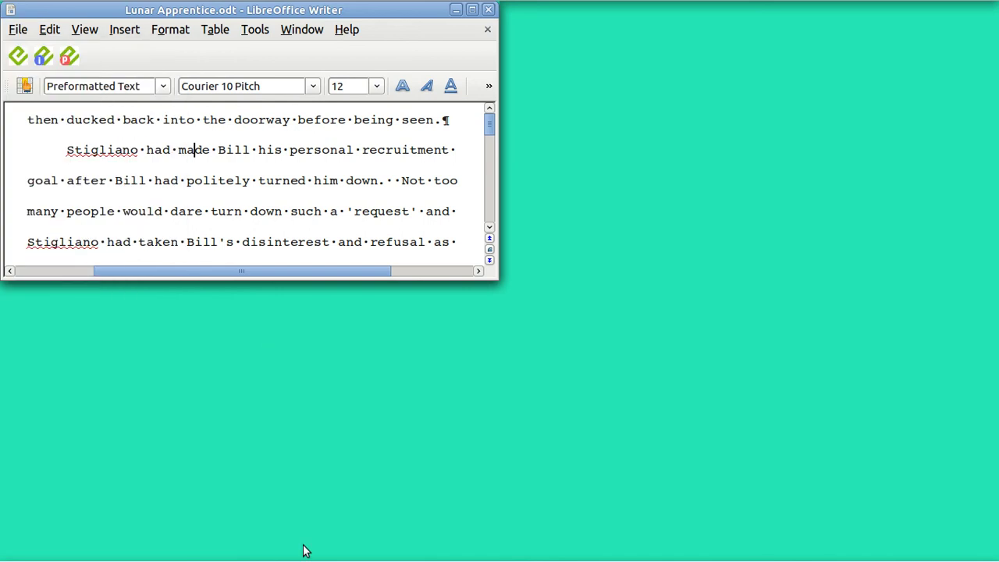
Bring back the MOONWALKING folder, open Lunar Apprentice.pdf, page through it to page 21 and close it.
mouse_move(362, 558)
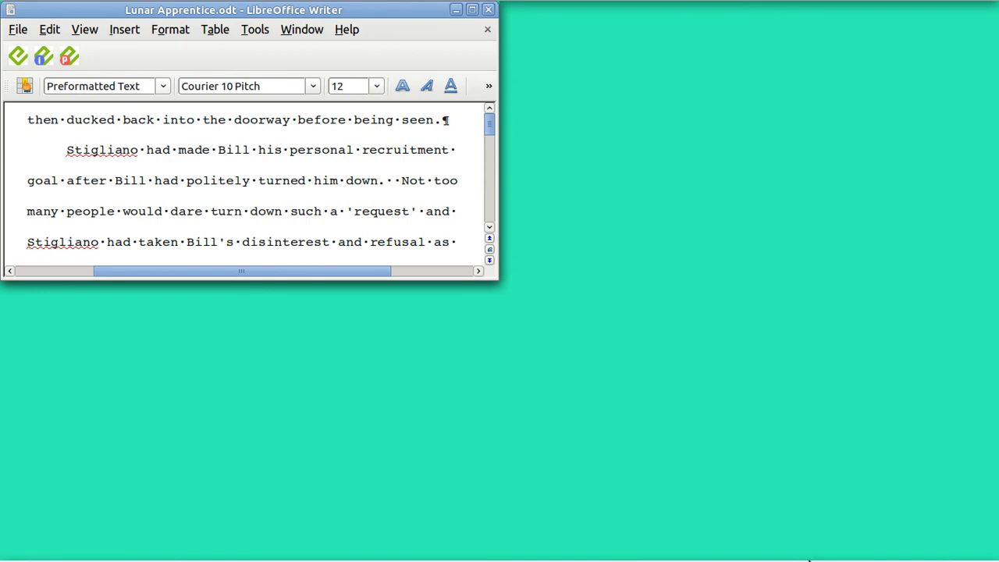
left_click(830, 552)
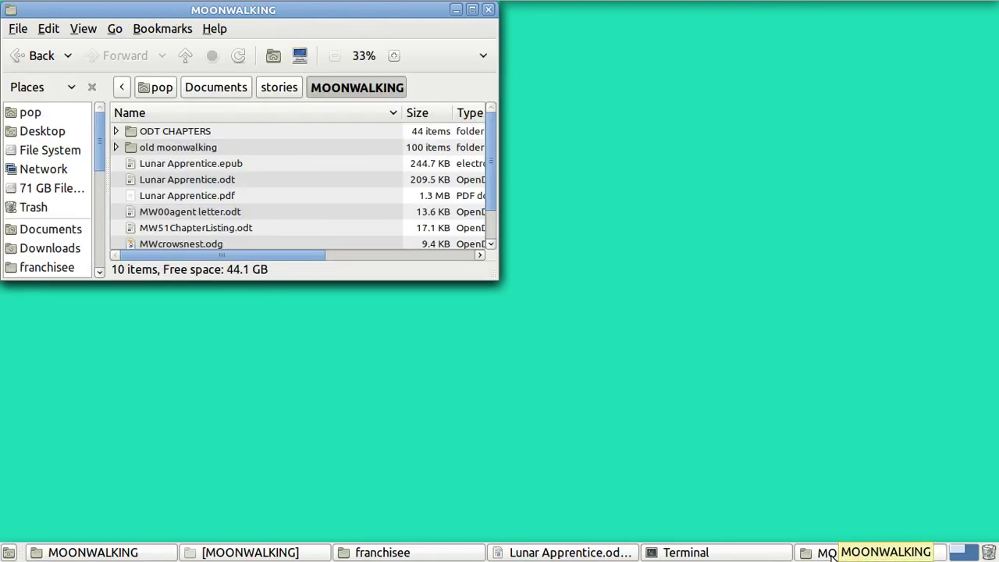
left_click(218, 195)
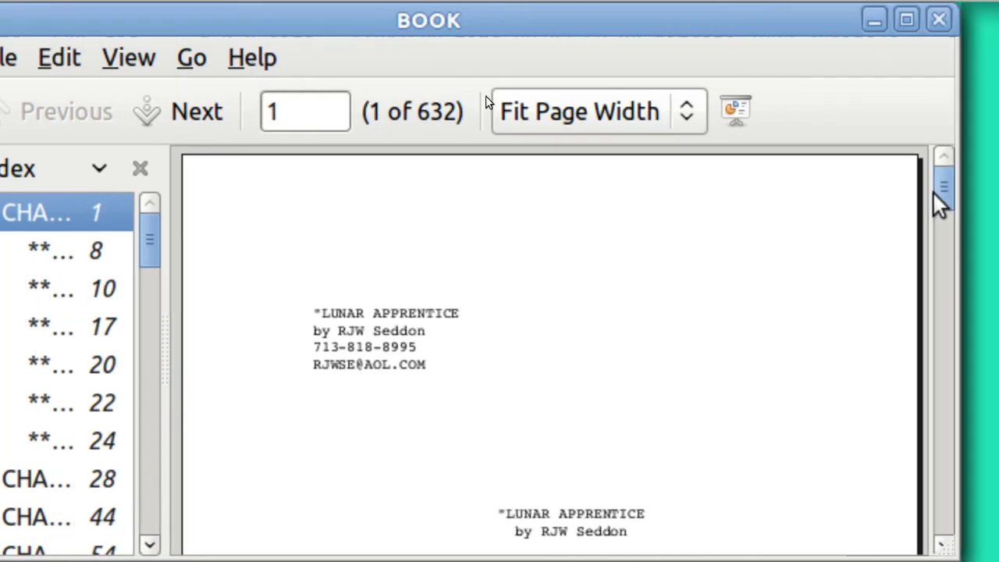
left_click_drag(935, 192, 935, 198)
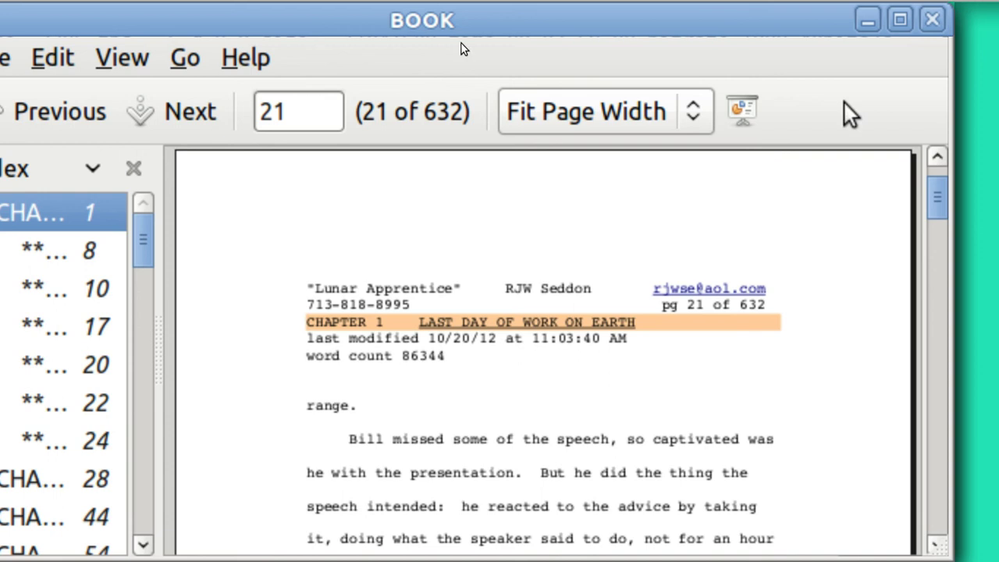
left_click(933, 21)
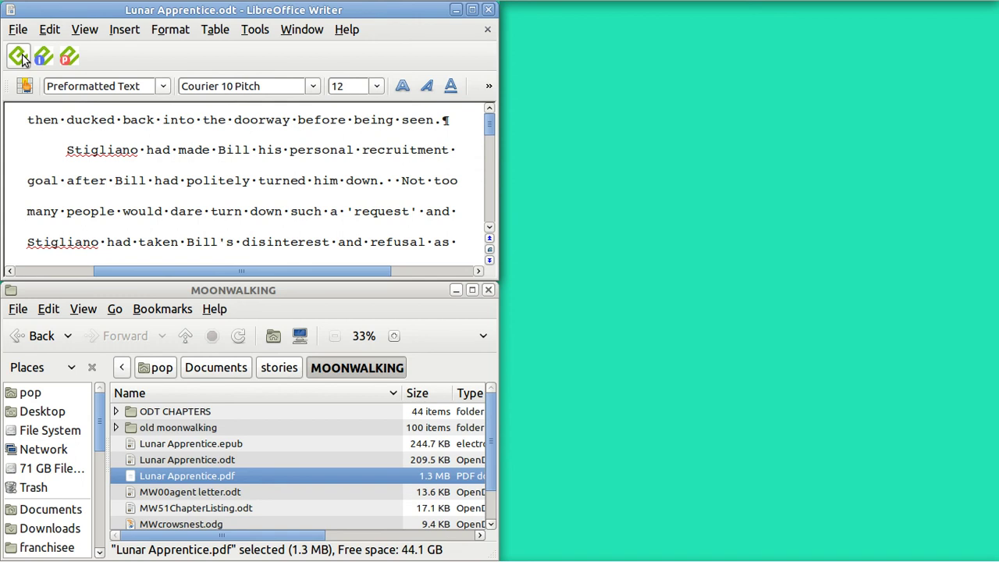
Close Lunar Apprentice.odt and the franchisee folder window, and select Lunar Apprentice.epub in the MOONWALKING folder.
left_click(488, 10)
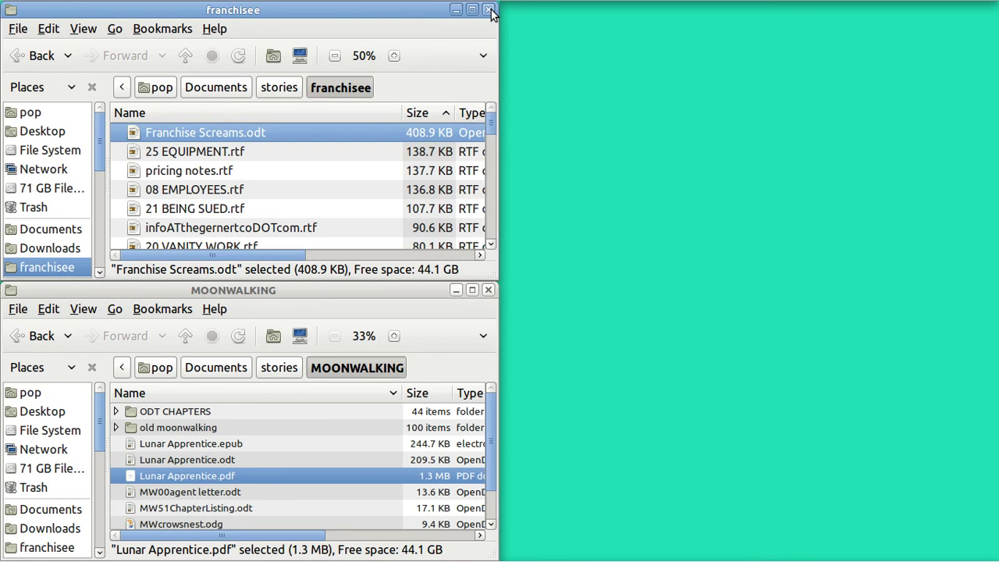
left_click(489, 10)
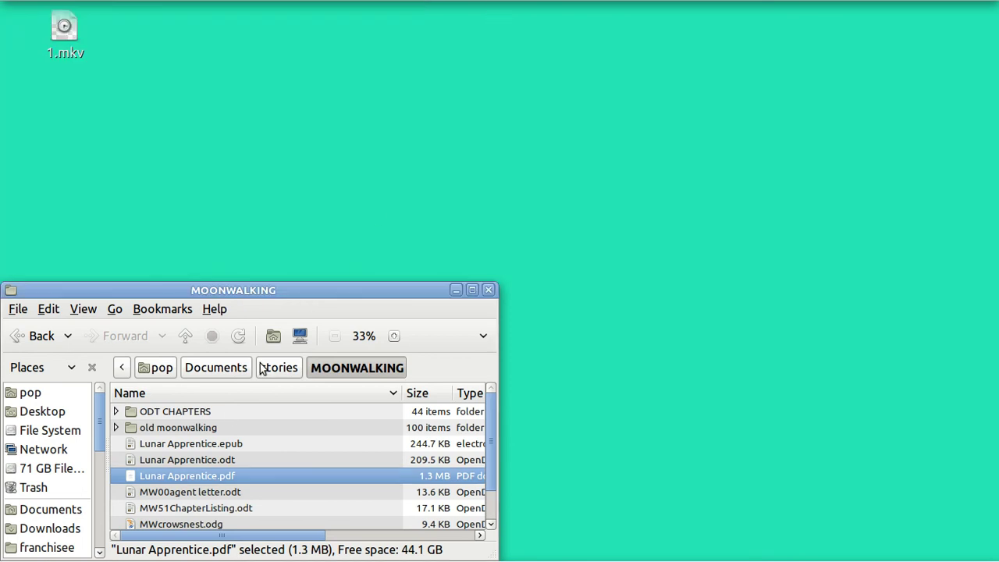
left_click(209, 444)
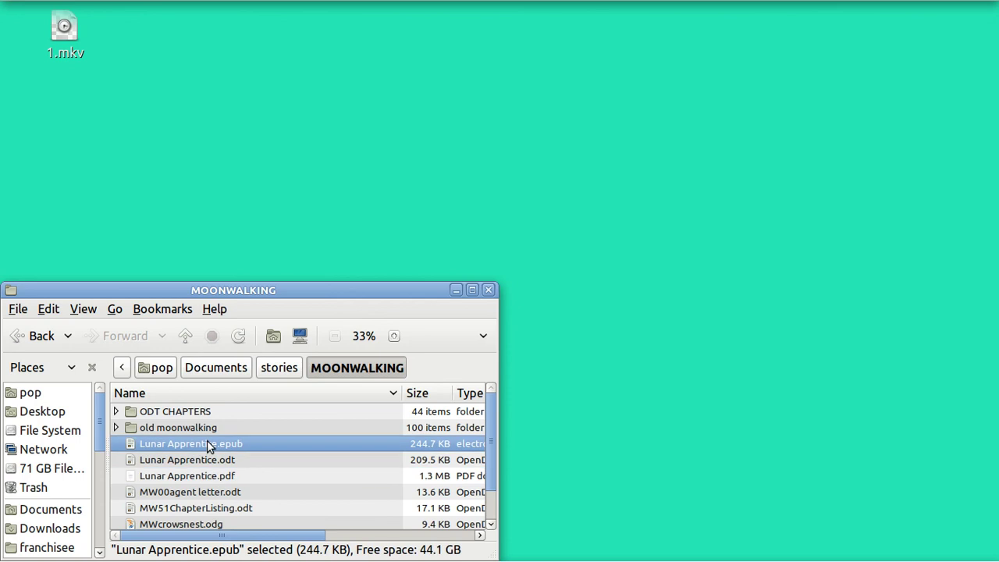
Open Lunar Apprentice.epub full-screen and browse its contents to Chapter 2 Bus Ride, Spaceport and the nested section First Day of Employment for an Orphan.
double_click(207, 444)
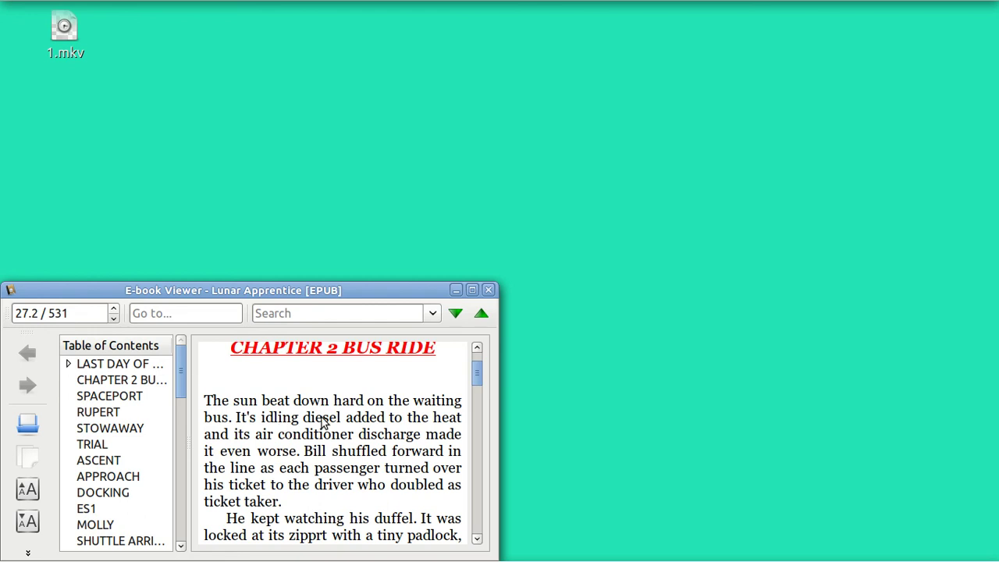
key("super+Up")
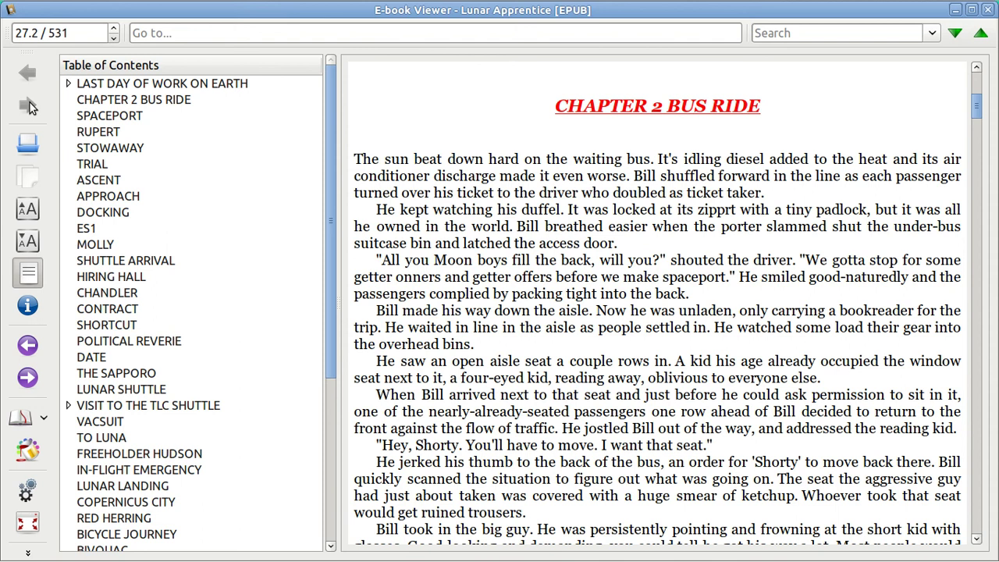
left_click(105, 102)
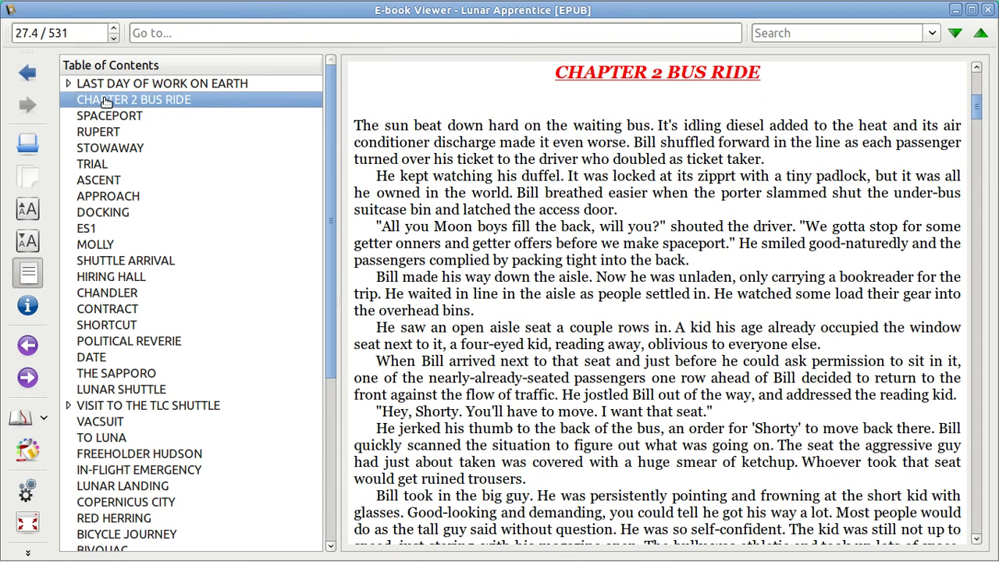
left_click(109, 117)
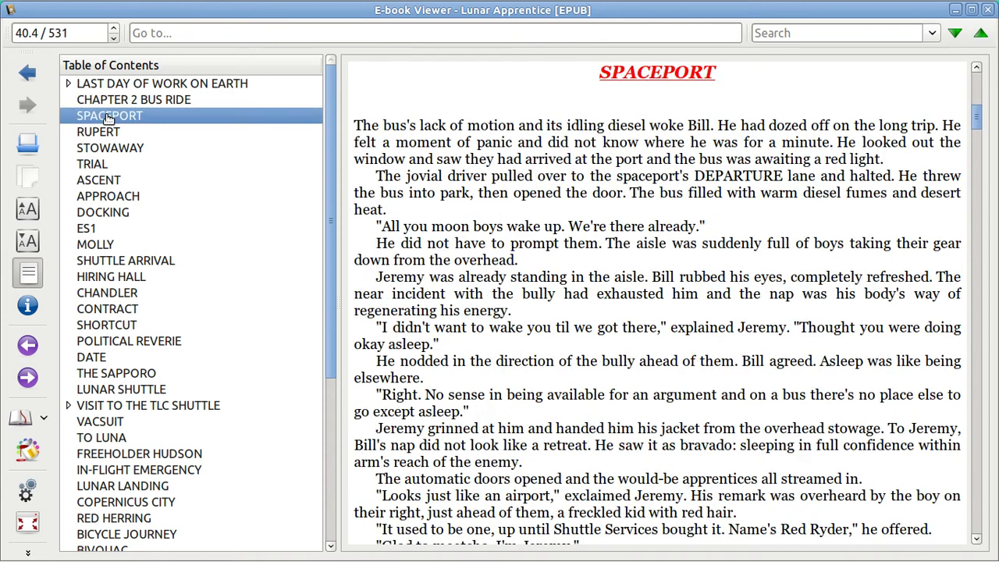
left_click(69, 83)
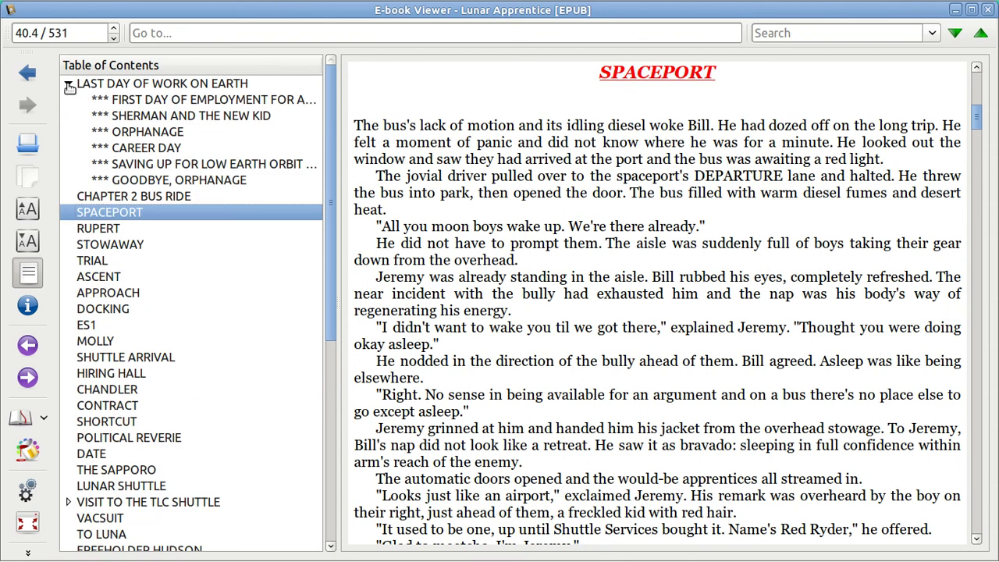
left_click(130, 102)
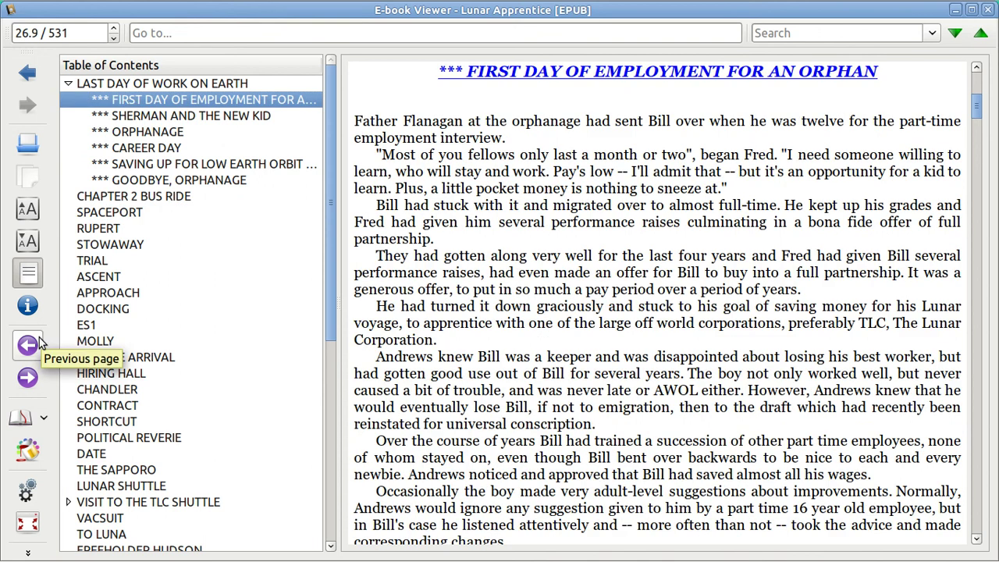
Open the e-book viewer's preferences, examine the general font options and the user stylesheet's heading rules, and close them without changes.
left_click(31, 490)
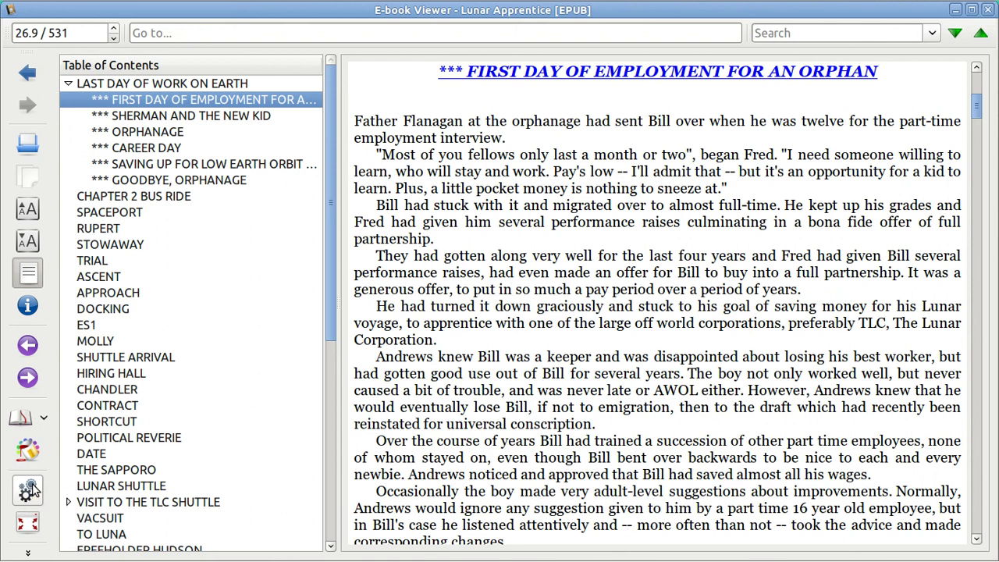
left_click(25, 552)
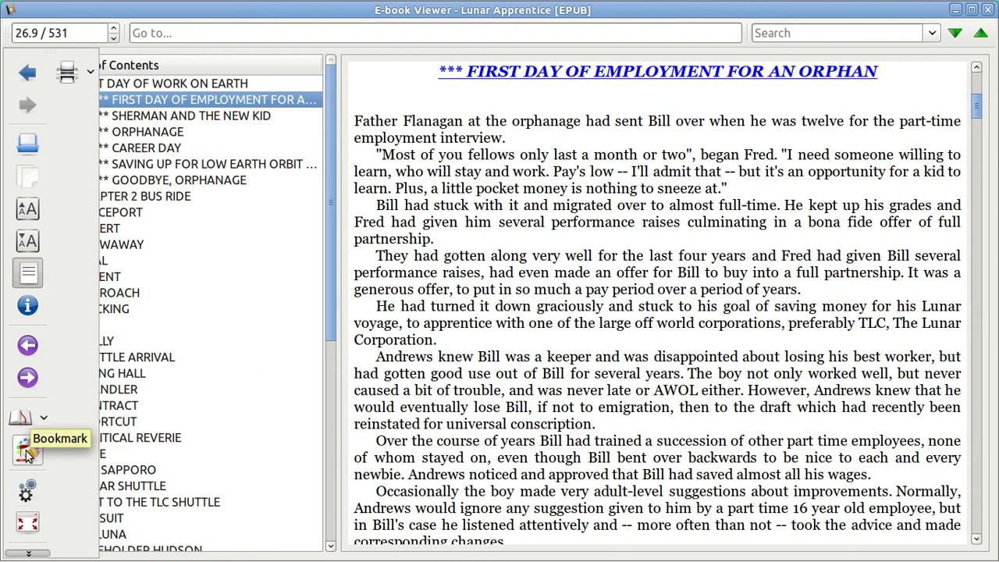
left_click(28, 492)
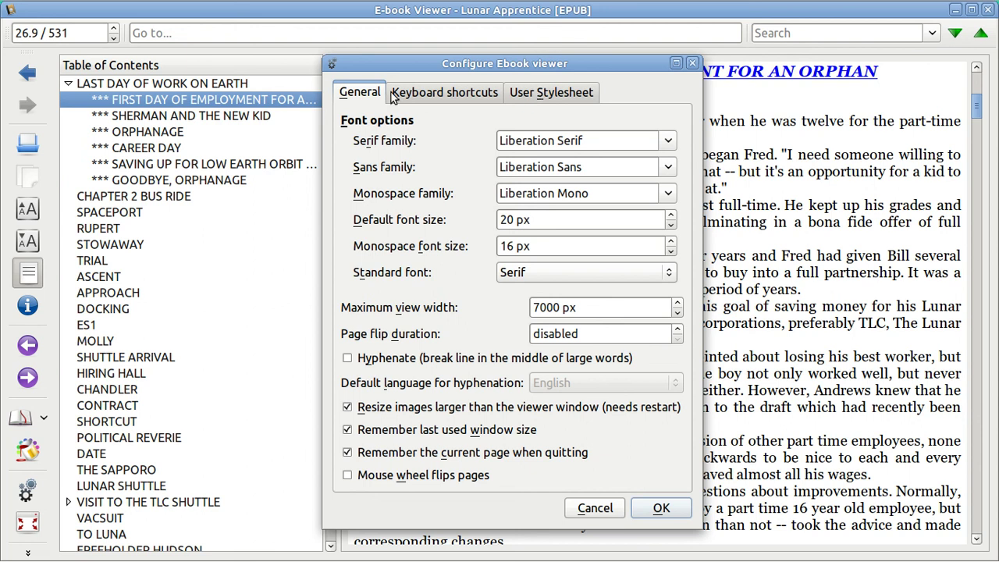
left_click(544, 95)
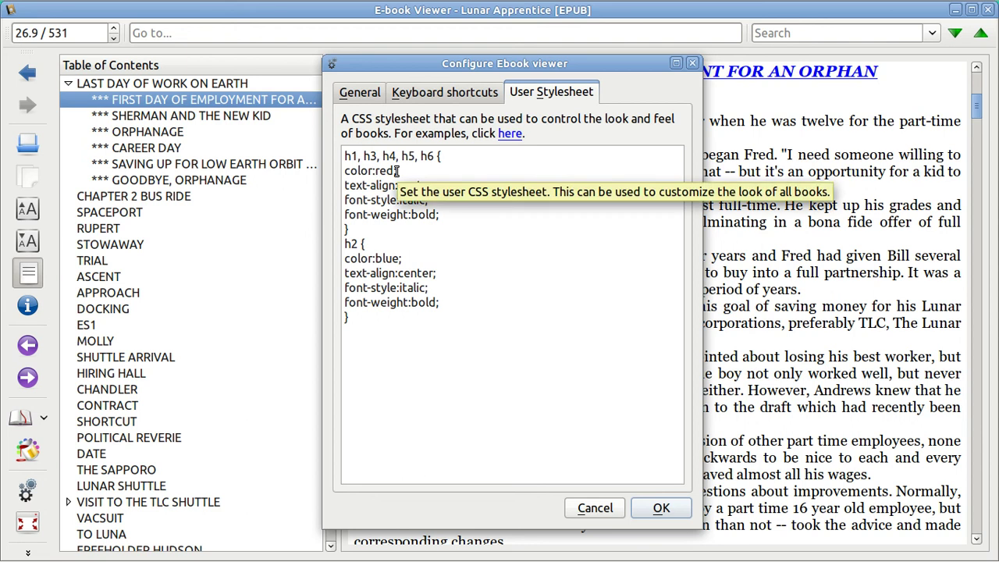
left_click(692, 65)
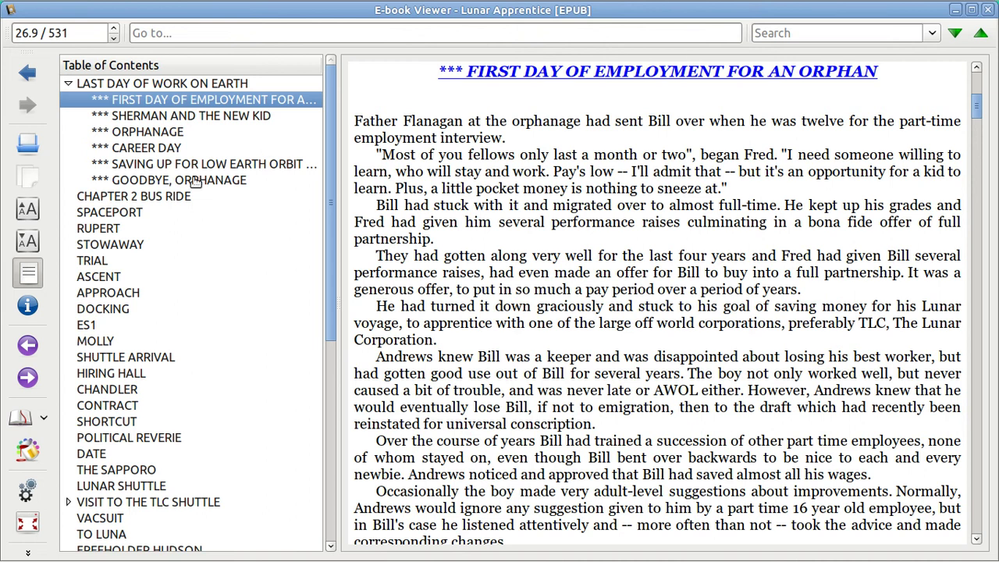
Return to Chapter 2 Bus Ride, fit the e-book viewer to half the screen and close it.
left_click(170, 198)
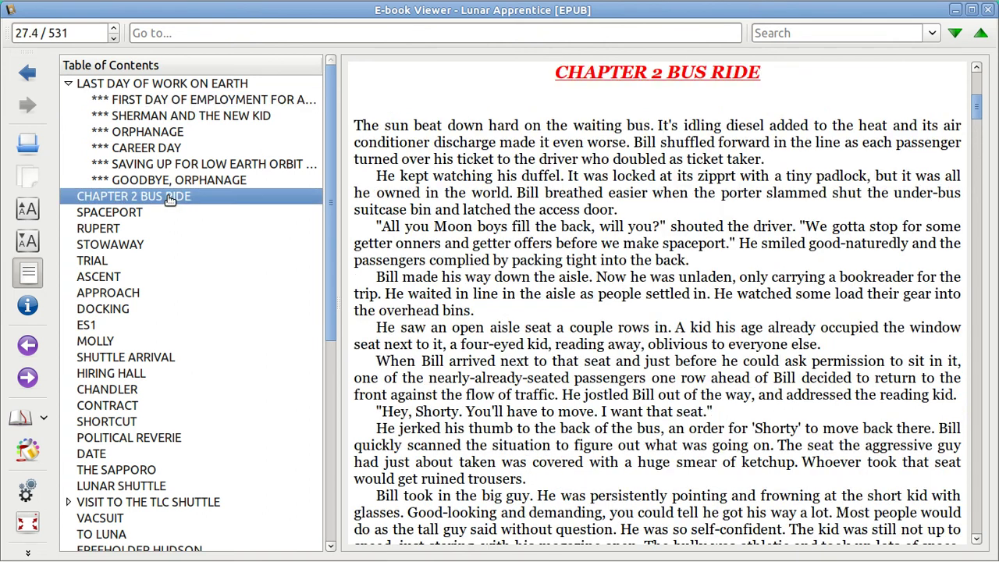
key("super+Left")
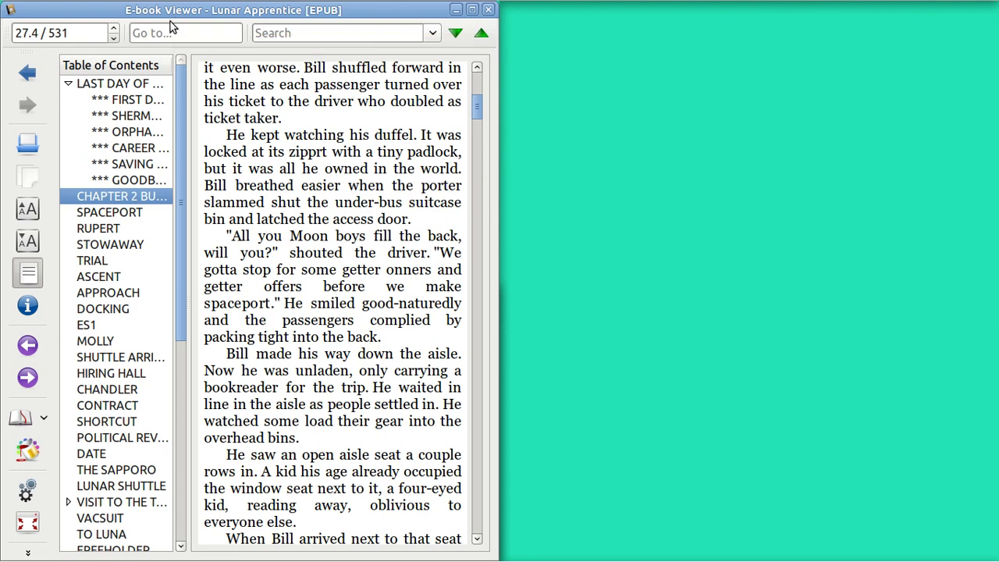
left_click(488, 11)
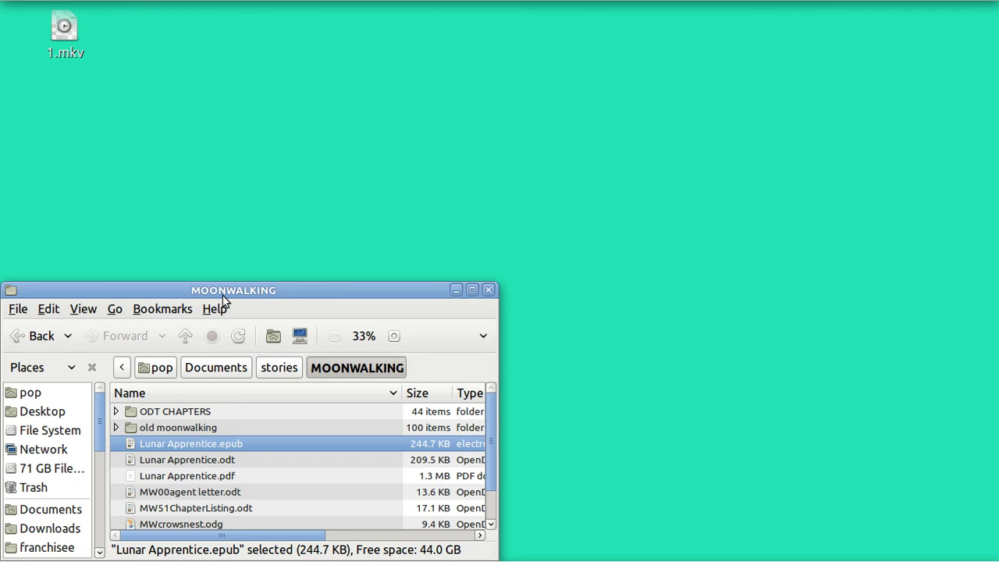
Open Franchise Screams.odt from the stories/franchisee folder without updating its links, close the folder window and maximize the document.
left_click(282, 370)
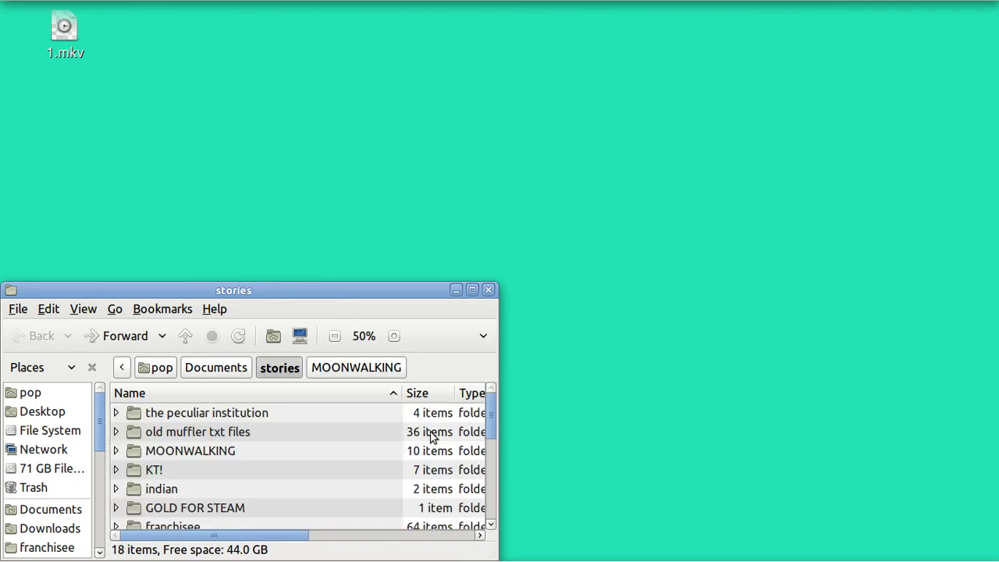
double_click(193, 528)
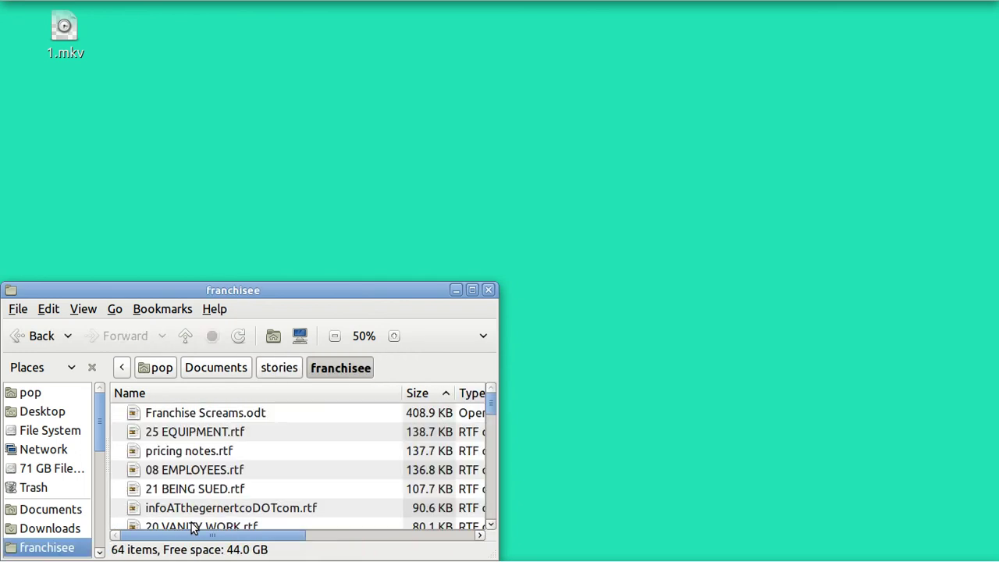
left_click(220, 413)
double_click(221, 413)
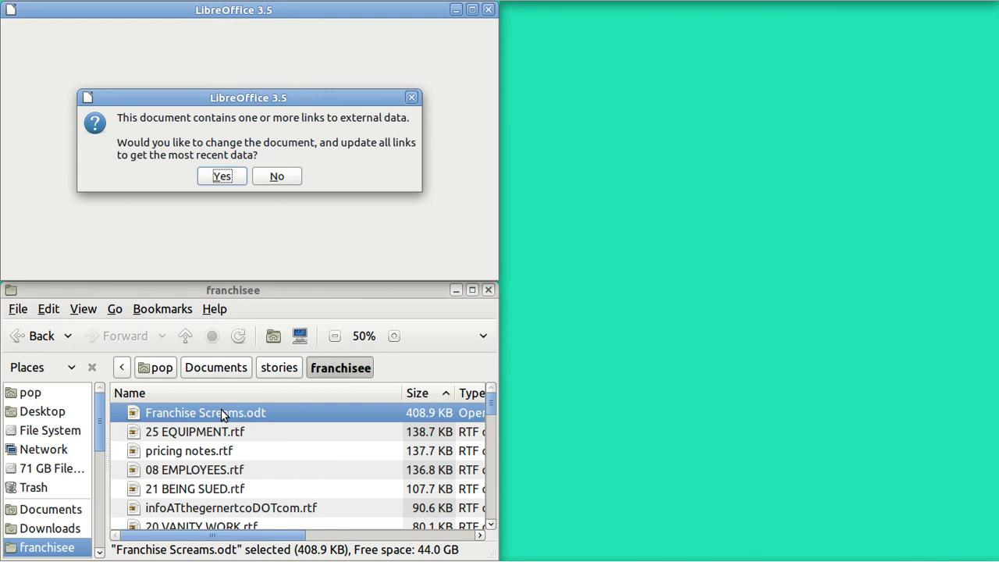
left_click(278, 177)
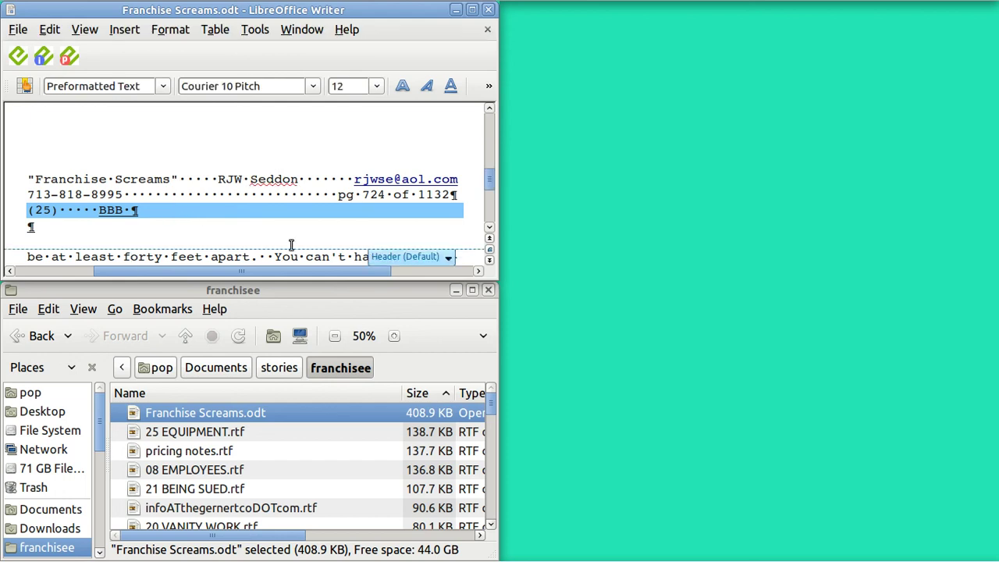
left_click(488, 291)
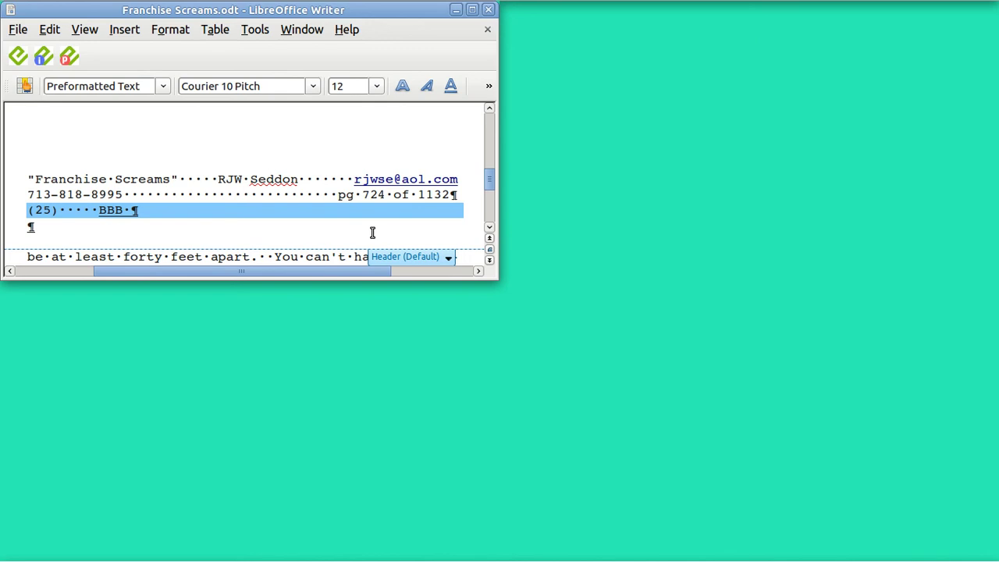
key("alt+F10")
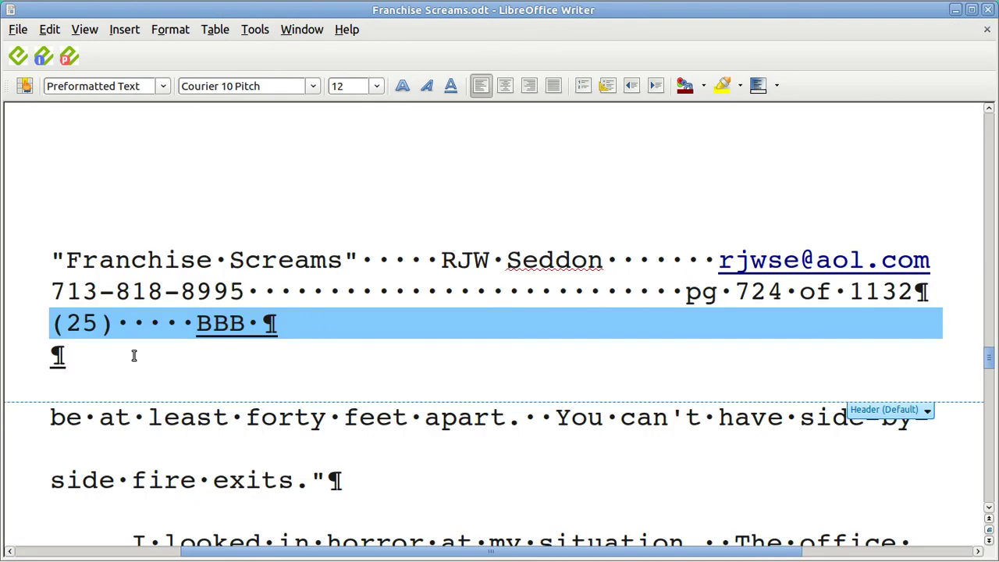
Insert a date field followed by a time field on the empty last line of the page header.
left_click(79, 357)
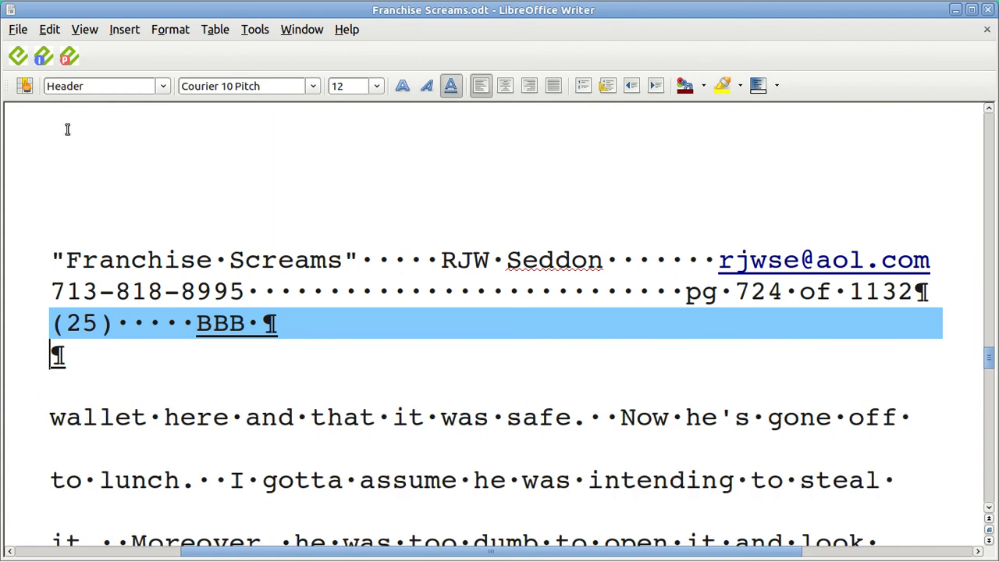
left_click(122, 30)
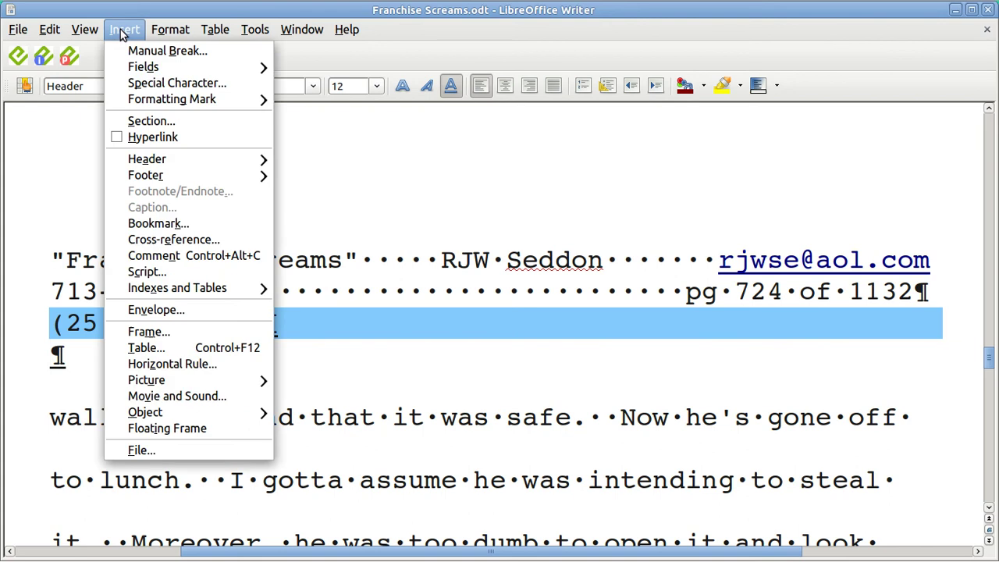
mouse_move(149, 68)
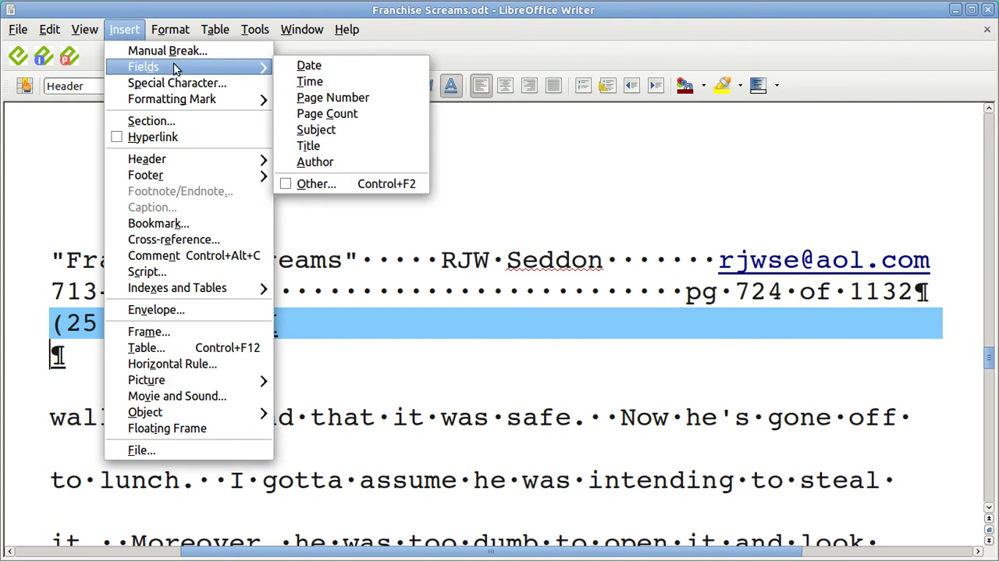
left_click(302, 69)
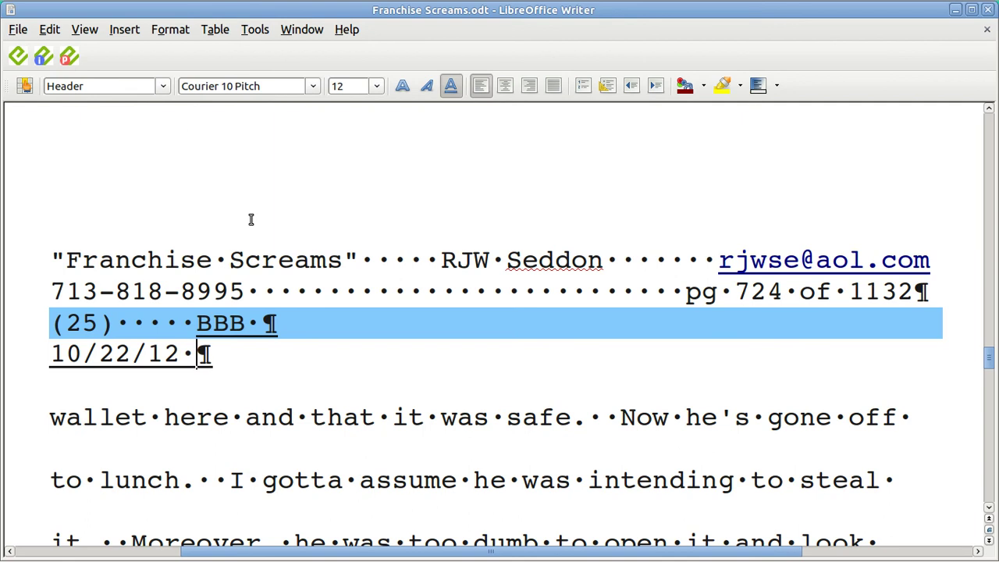
left_click(125, 29)
mouse_move(148, 67)
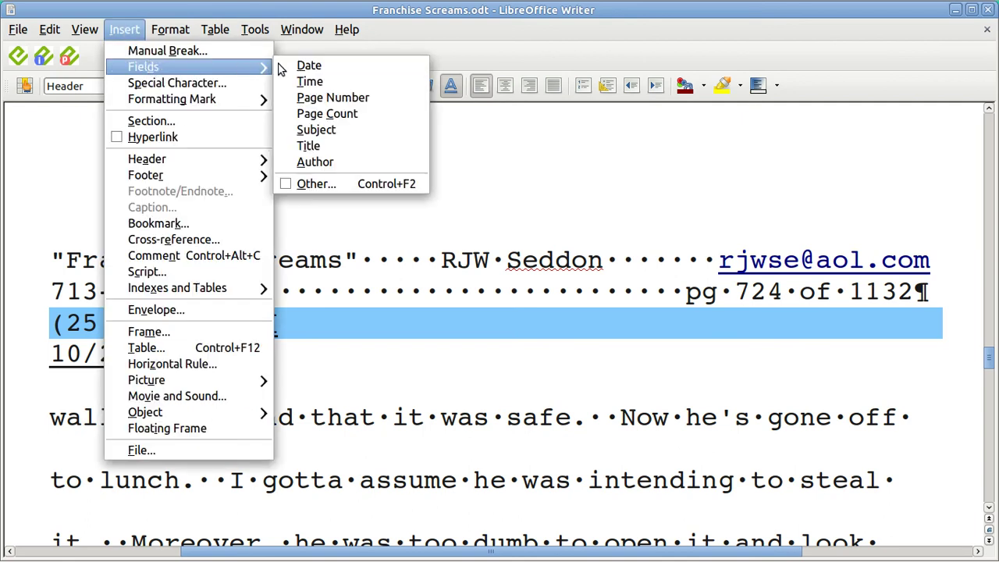
left_click(309, 82)
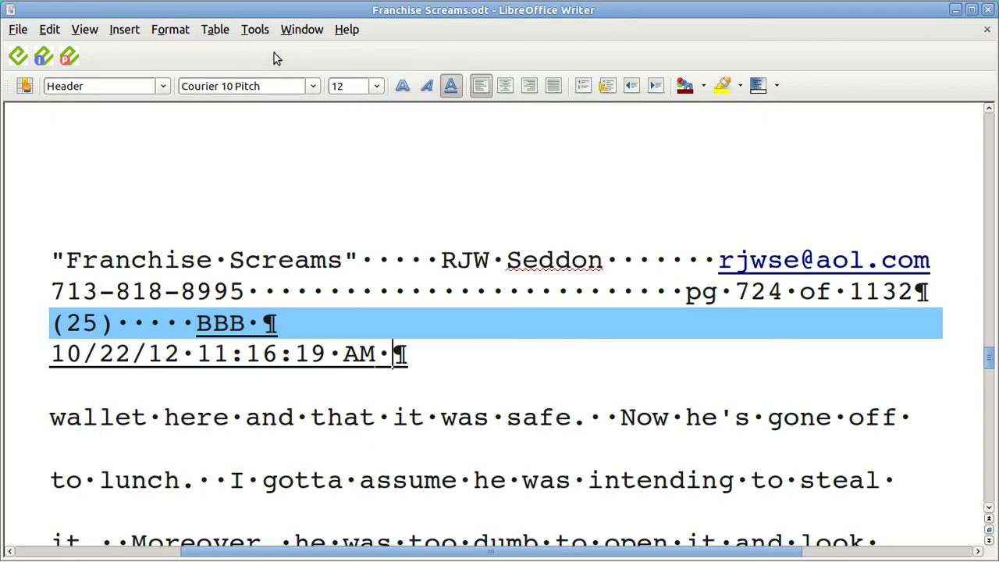
Add a Words statistics field in Arabic (1 2 3) format after the header's time field and save the document.
left_click(124, 29)
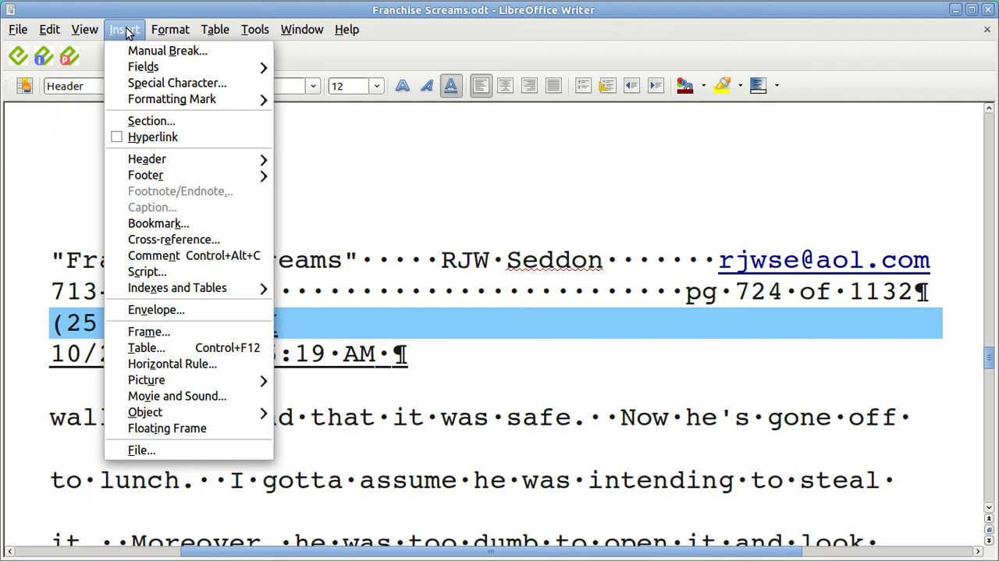
mouse_move(149, 66)
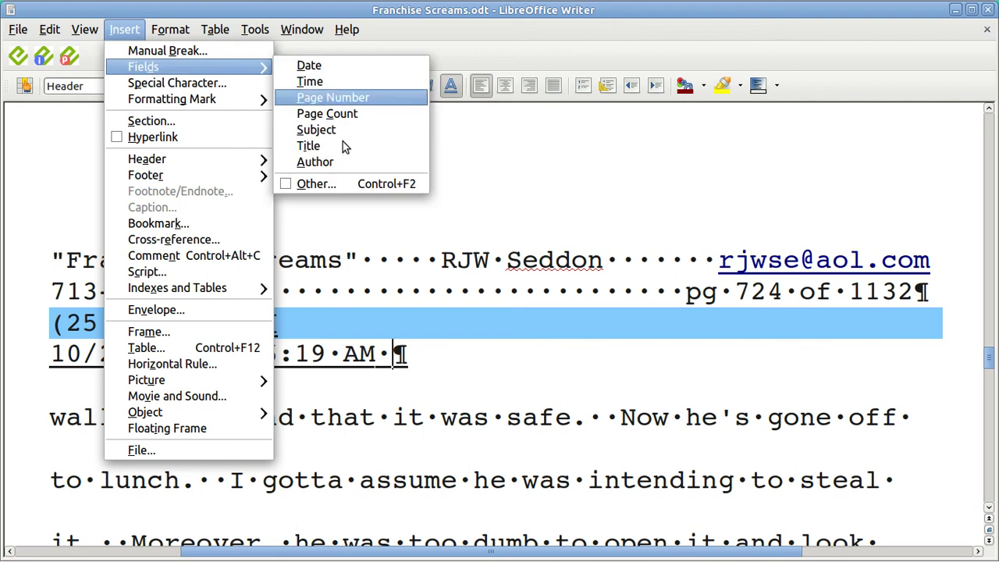
left_click(340, 183)
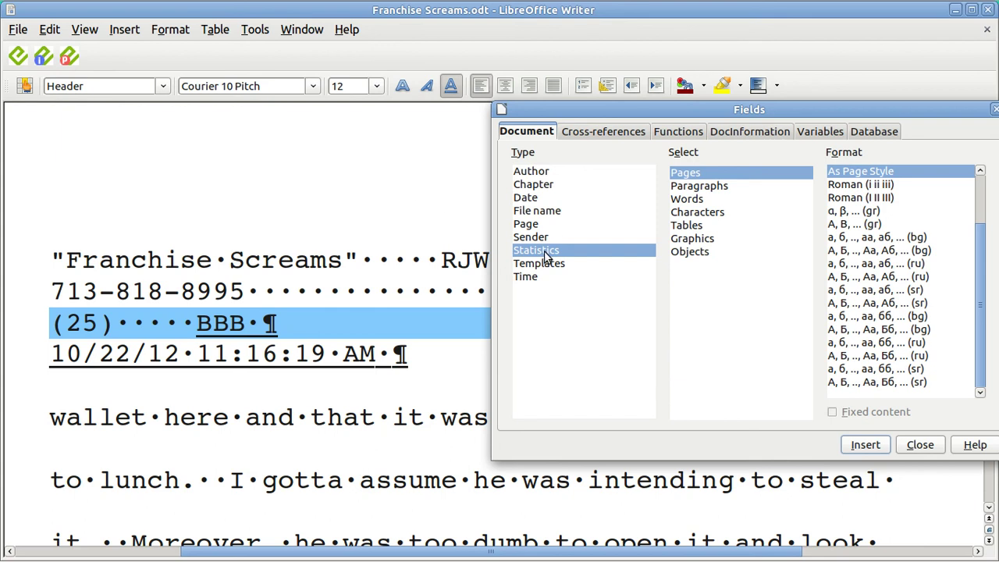
left_click(681, 202)
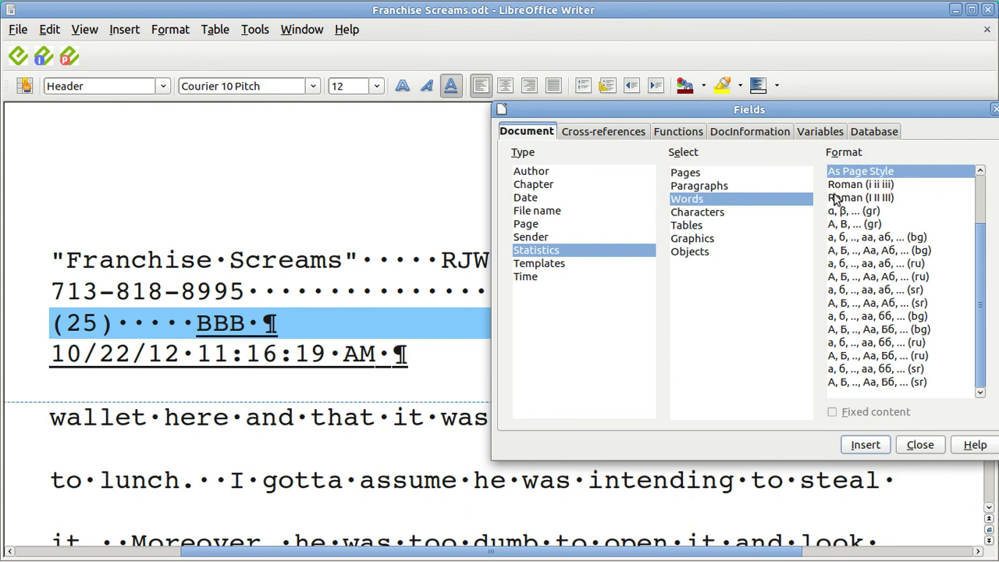
left_click(982, 192)
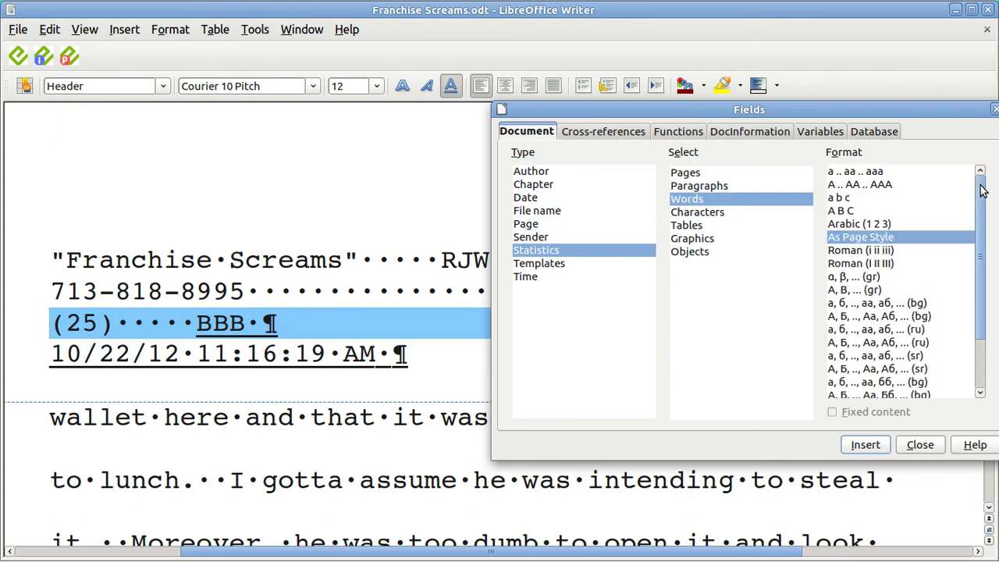
left_click(876, 224)
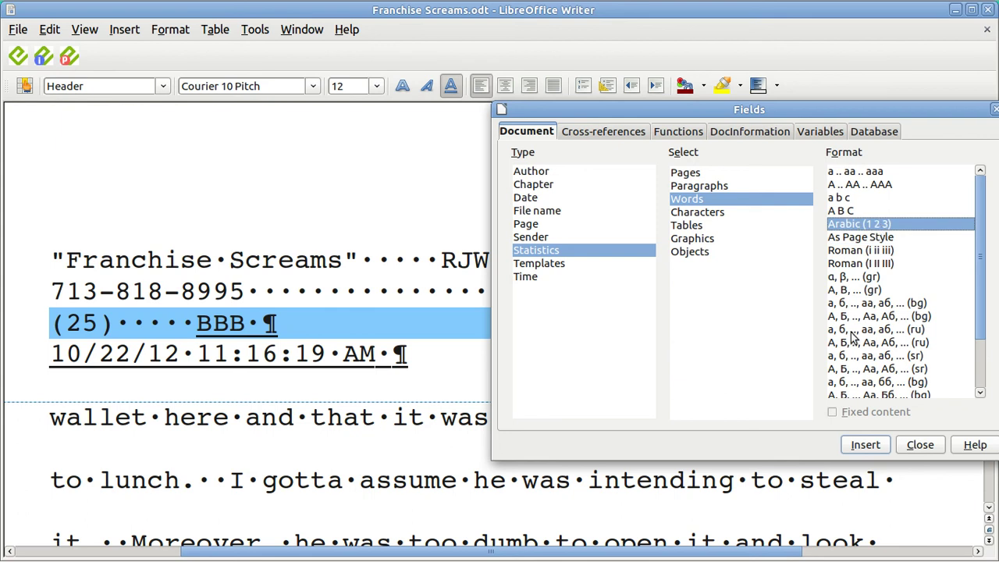
left_click(866, 445)
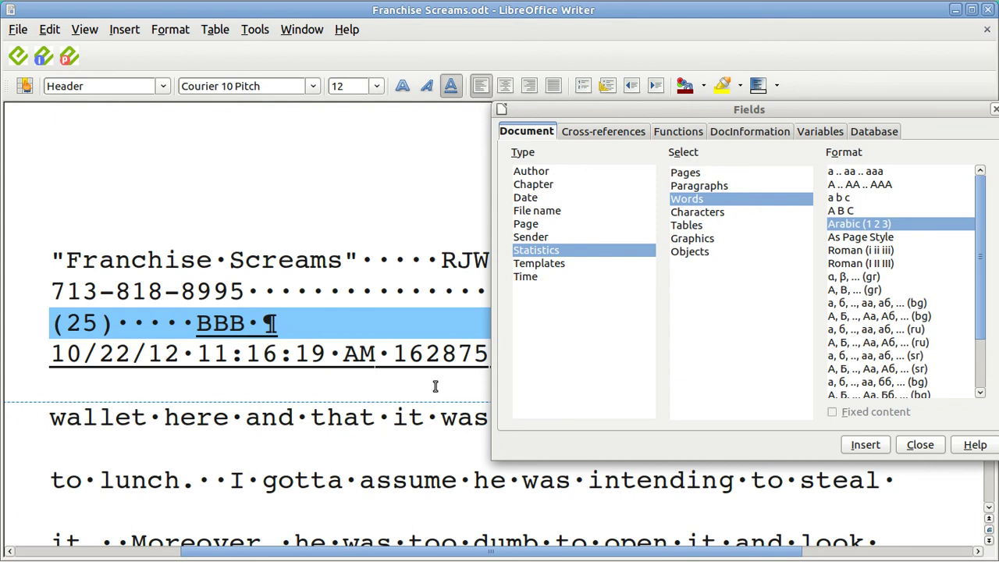
left_click(994, 112)
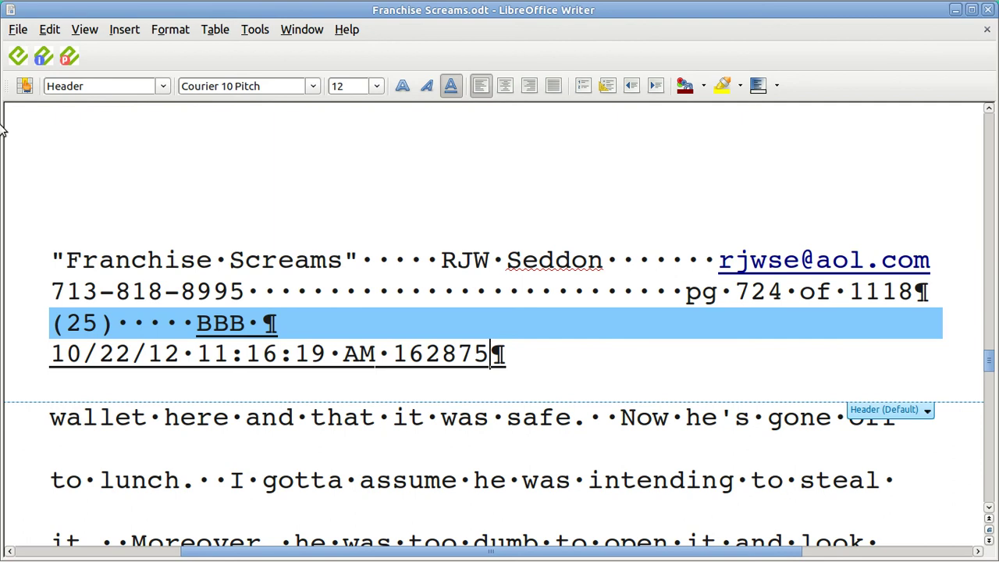
left_click(17, 31)
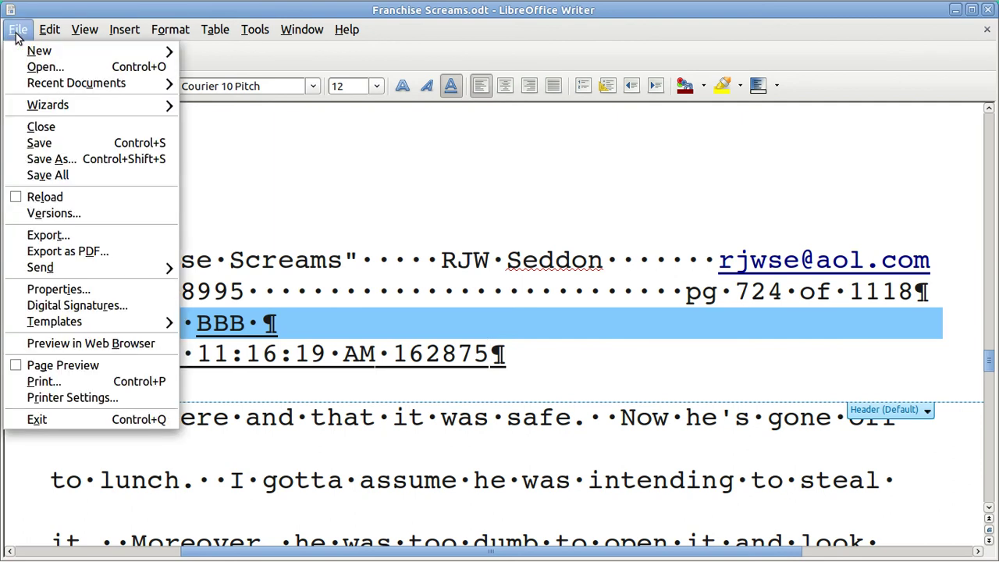
left_click(67, 143)
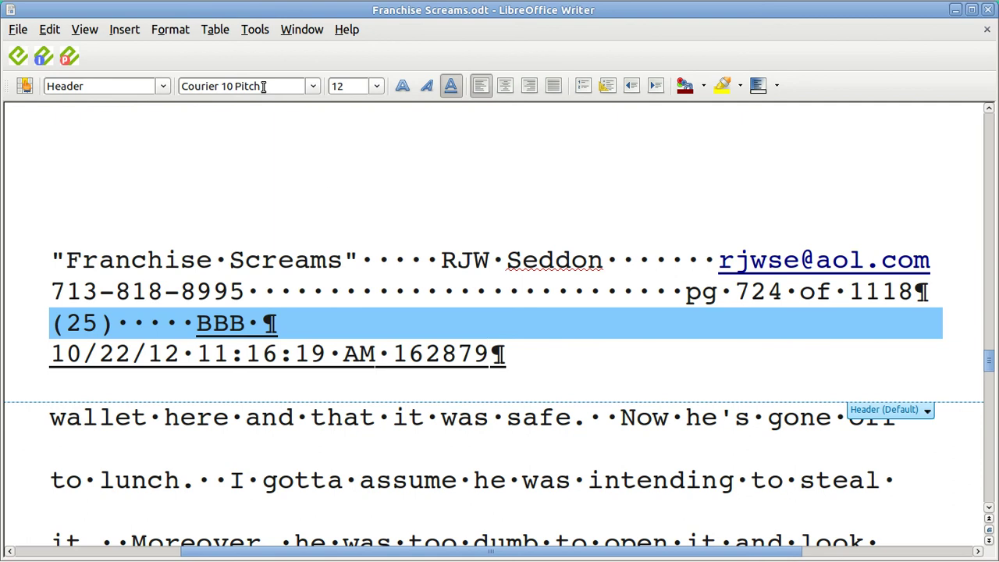
Check the whole document's word count, close the count and switch to the workspace with the Terminal.
left_click(255, 33)
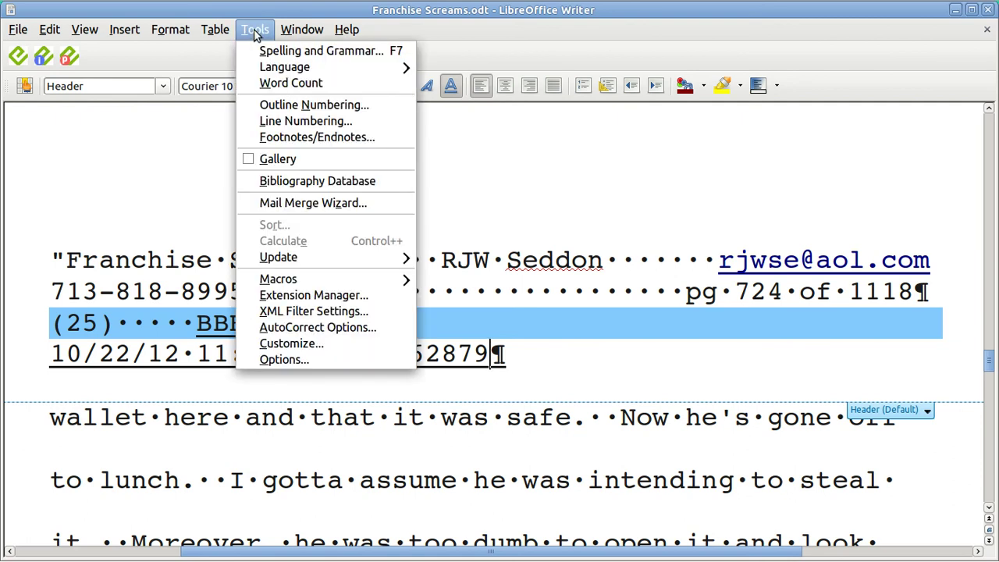
left_click(286, 82)
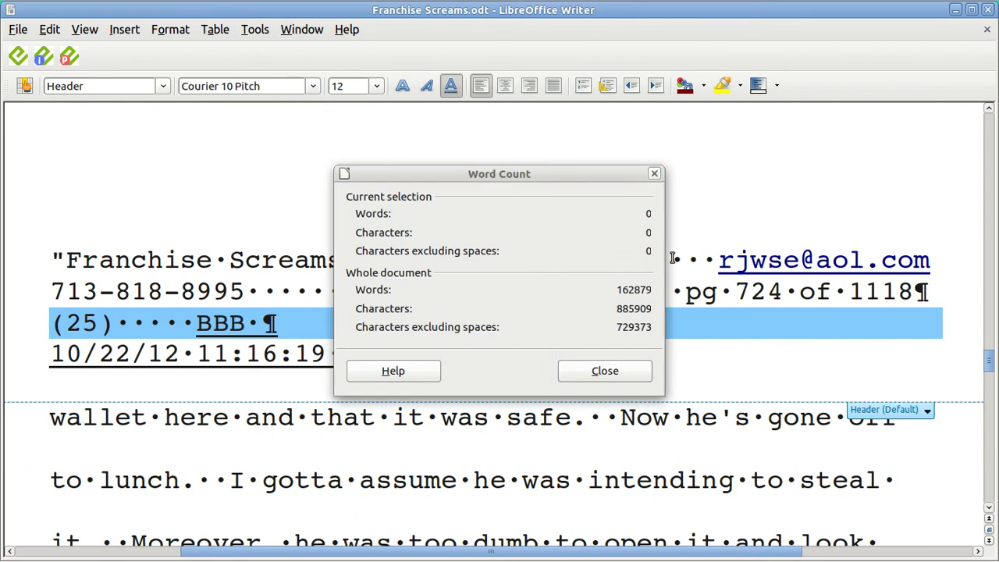
left_click(654, 176)
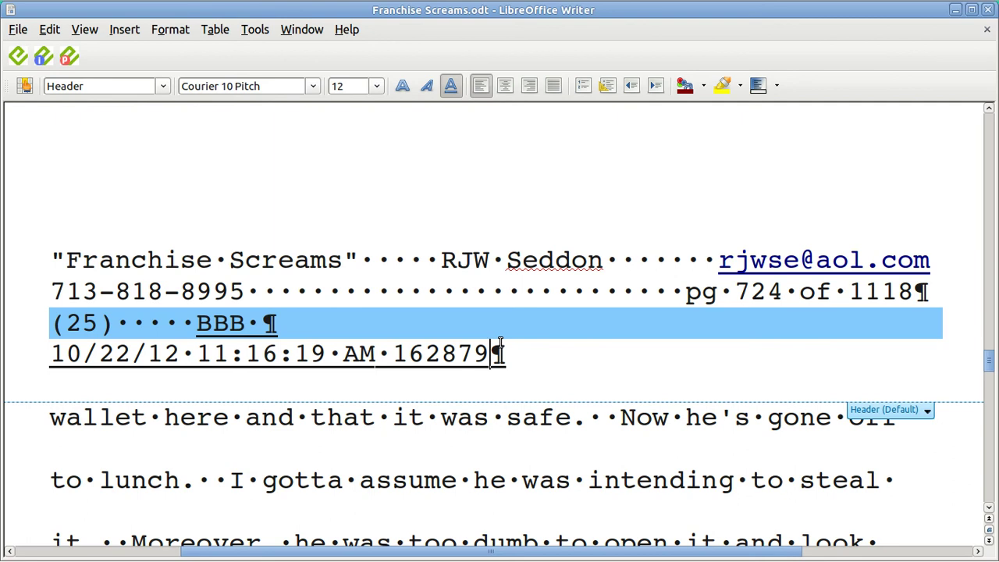
key("ctrl+alt+Left")
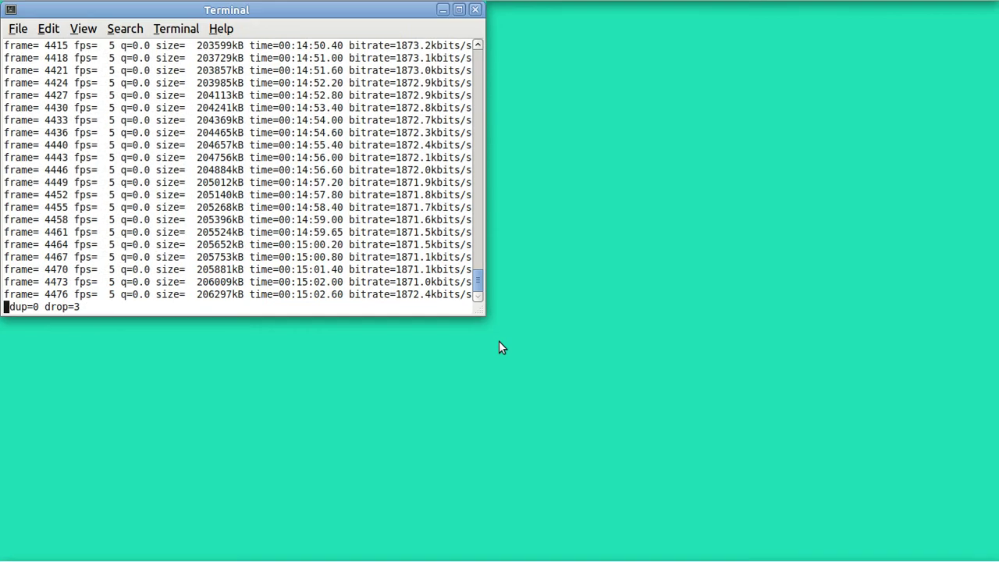